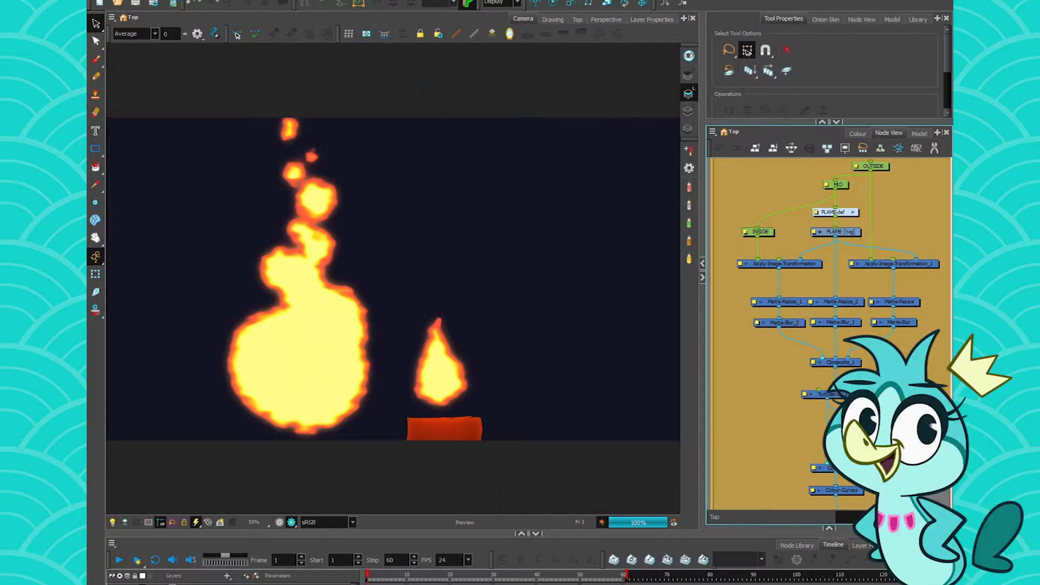
Step: Activate the Paint tool, focus the Node View and widen the node network panel
key("alt+i")
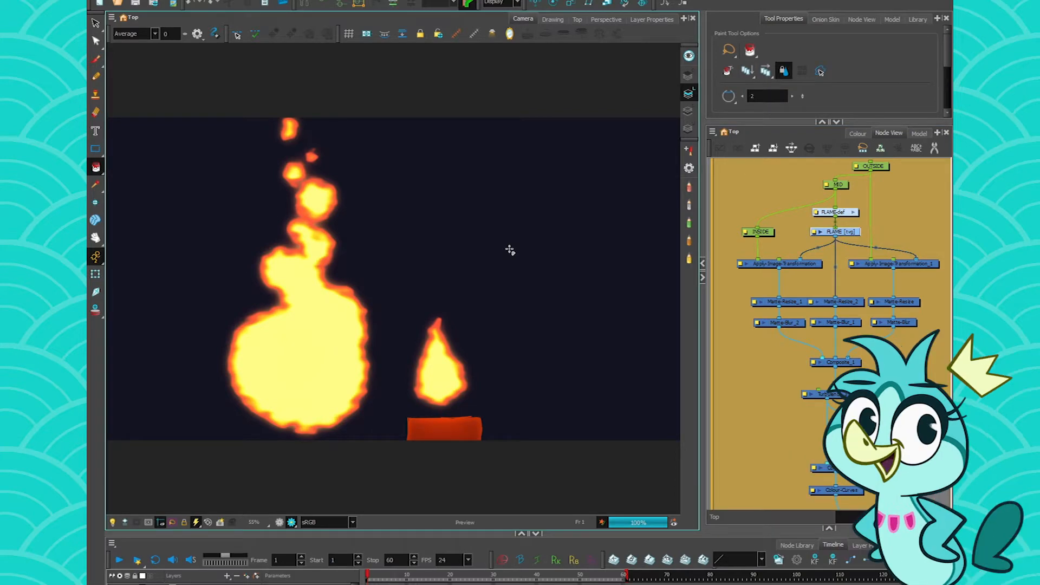
left_click(782, 215)
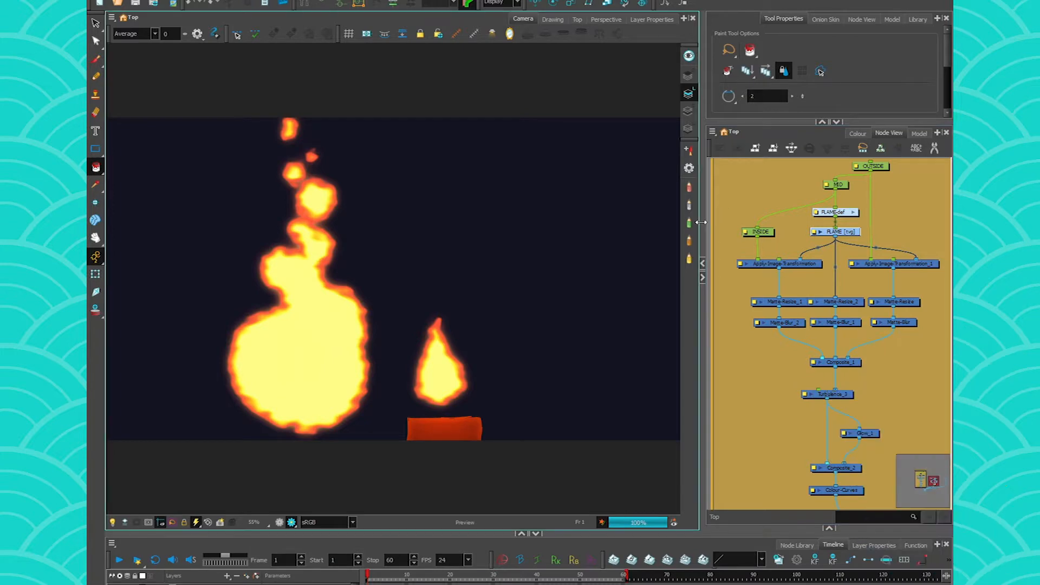
left_click_drag(701, 220, 500, 200)
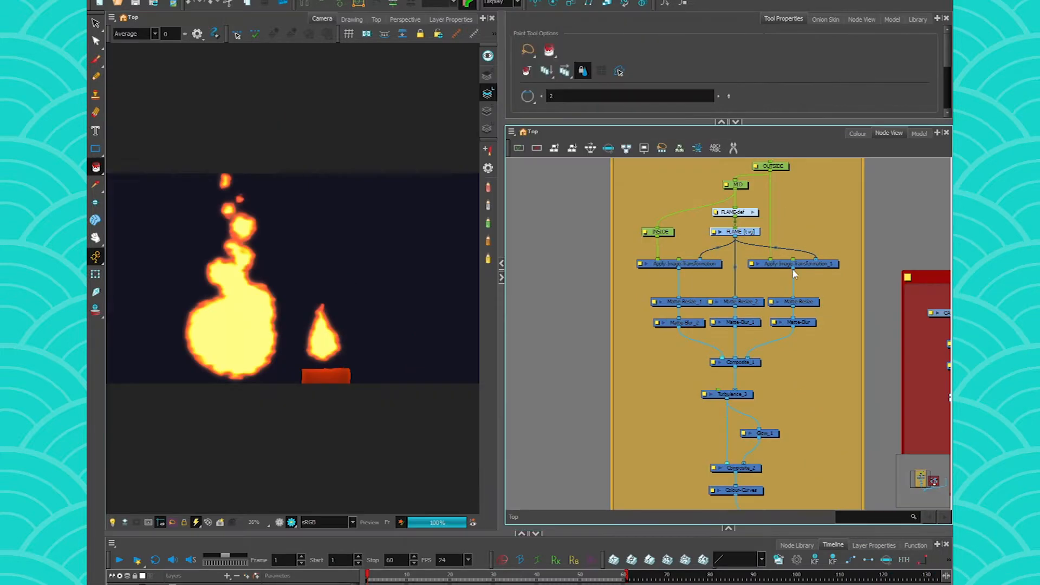
Step: Give the node network full panel height and inspect the Apply-Image-Transformation and FLAME nodes
left_click_drag(740, 121, 739, 12)
scroll(733, 216, "up", 5)
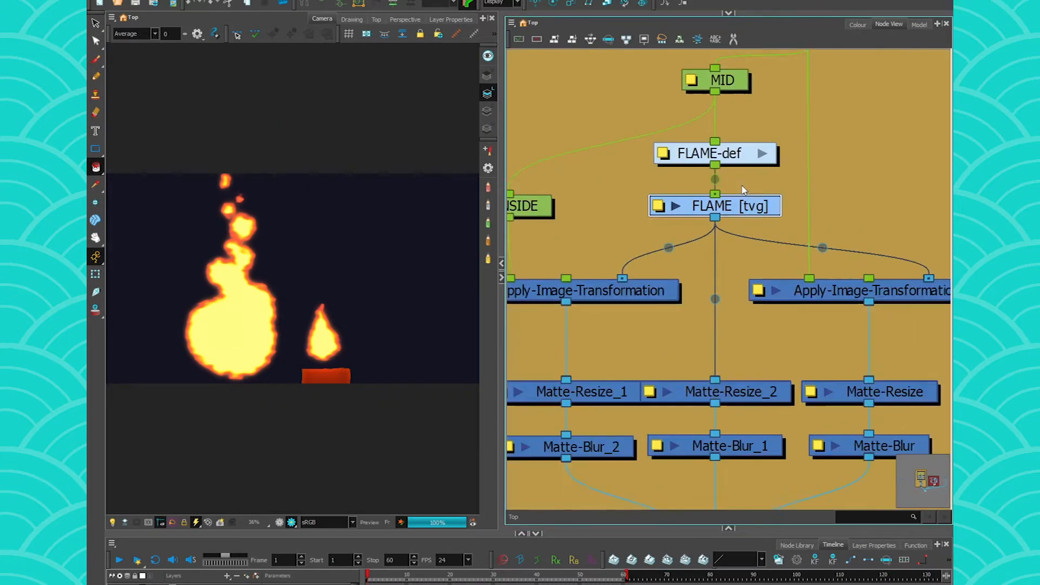
scroll(733, 229, "down", 1)
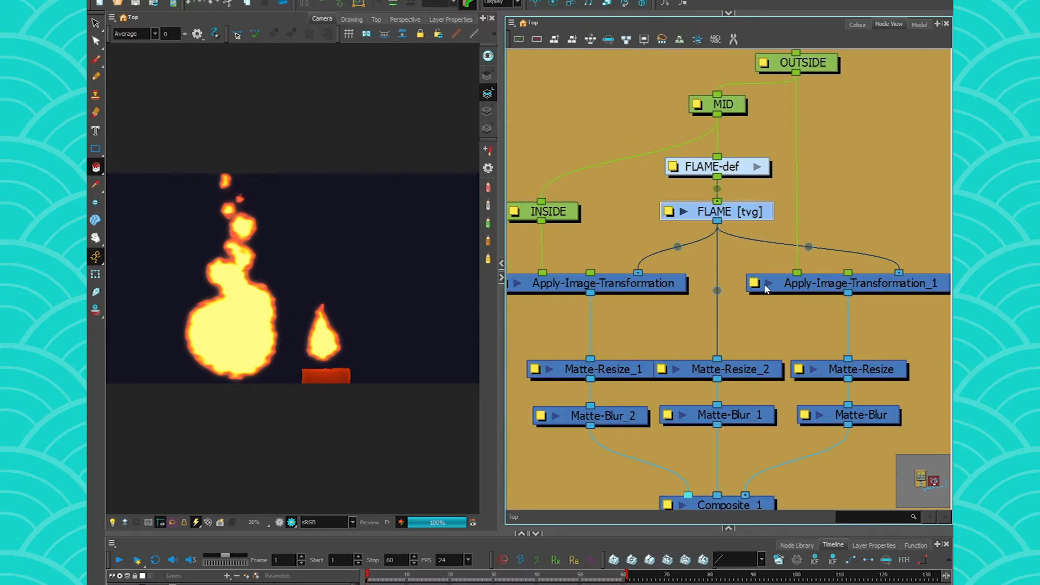
scroll(194, 332, "up", 5)
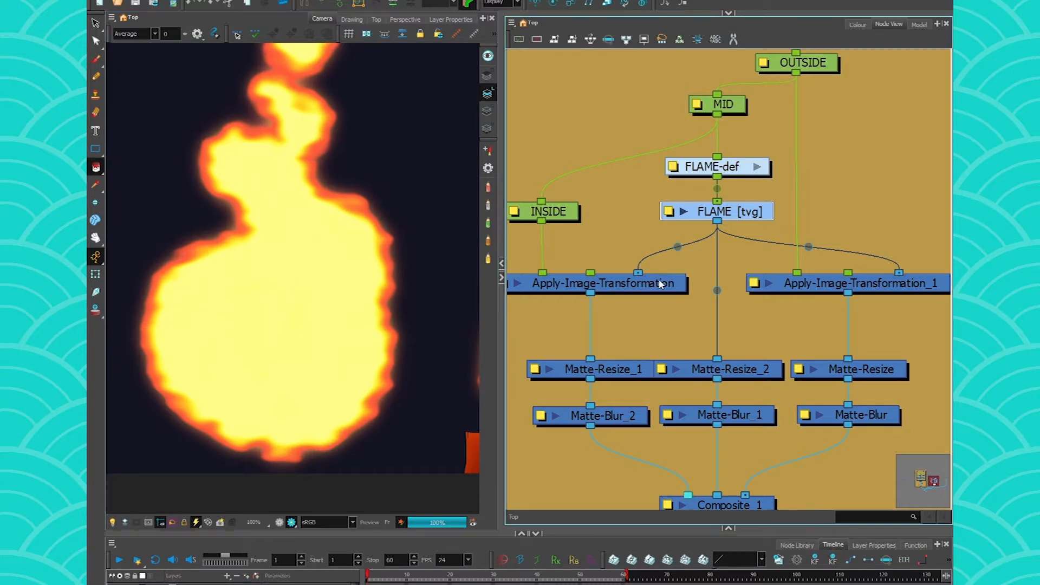
left_click(669, 297)
left_click(814, 294)
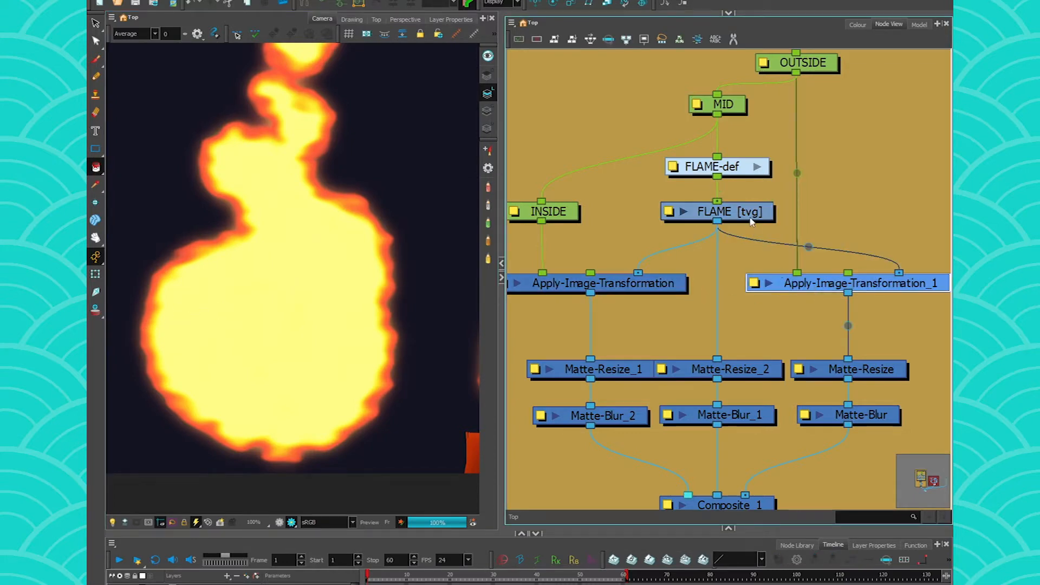
left_click(752, 219)
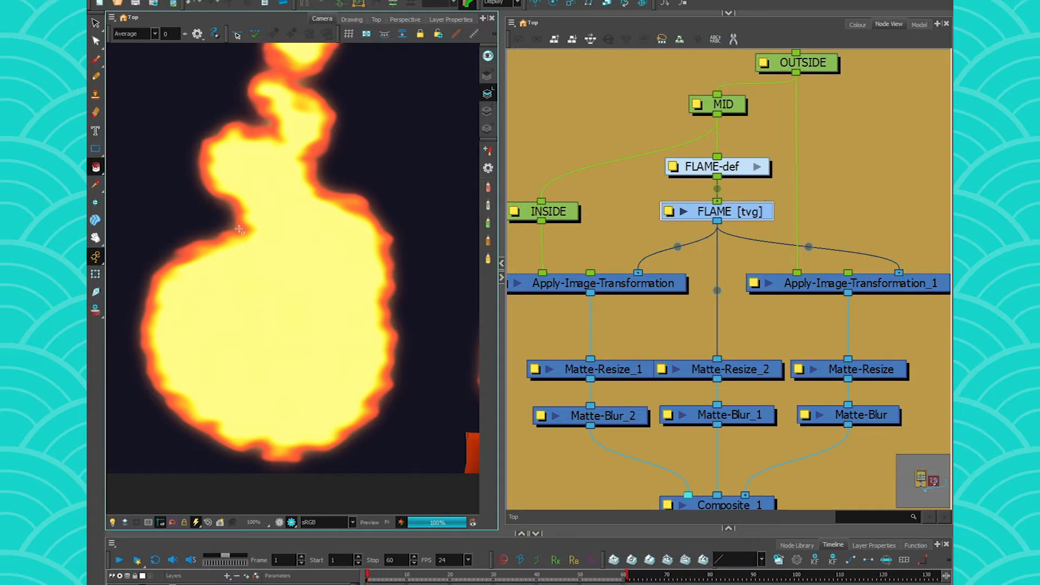
scroll(715, 284, "down", 2)
left_click(625, 246)
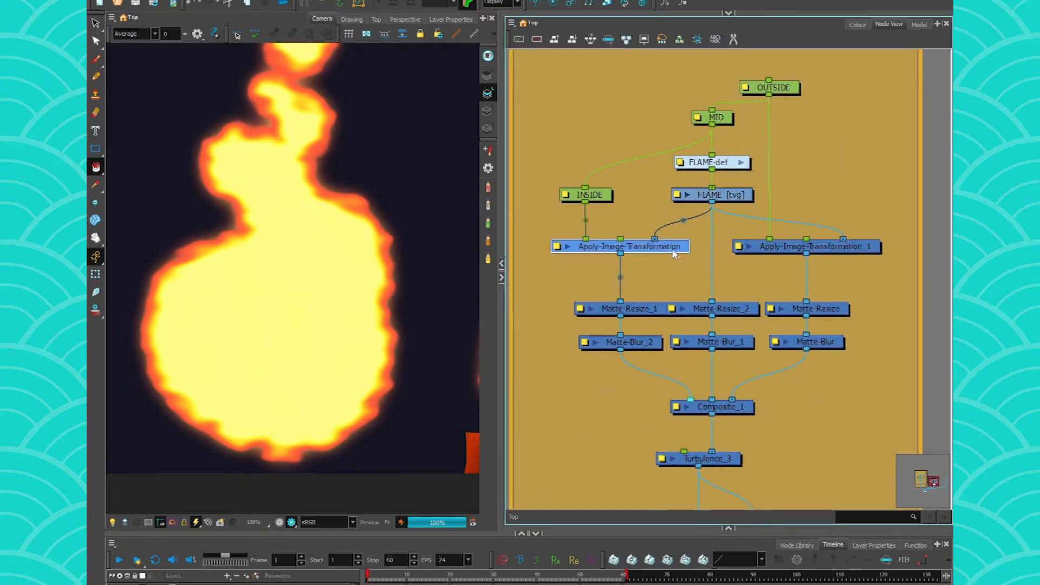
scroll(773, 267, "up", 2)
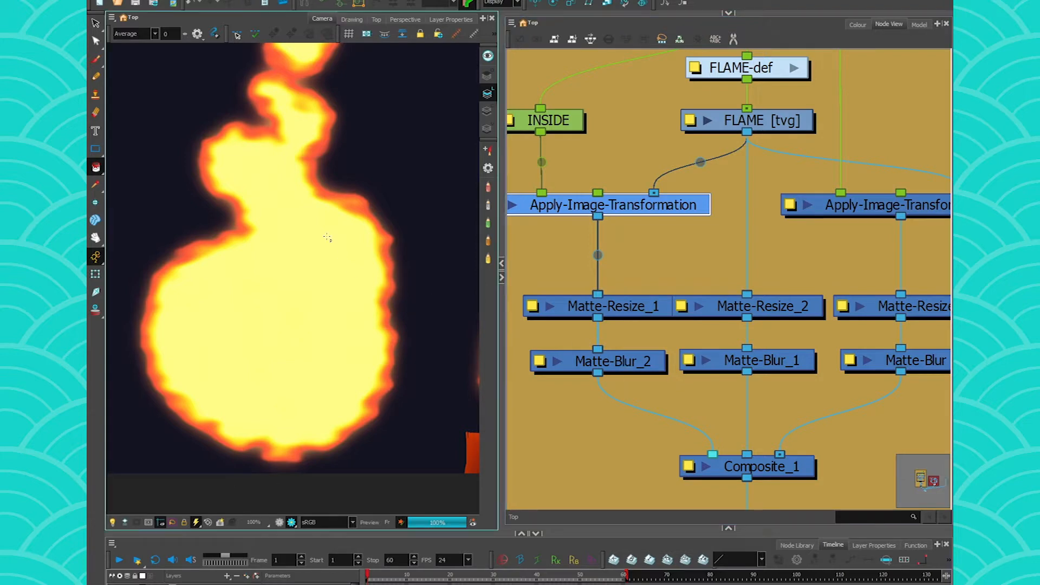
scroll(732, 326, "down", 2)
Step: Pan across the network and select the Turbulence_3 node
mouse_move(780, 446)
left_mouse_down()
mouse_move(722, 482)
mouse_move(731, 284)
left_mouse_up()
scroll(732, 285, "up", 3)
scroll(731, 285, "up", 1)
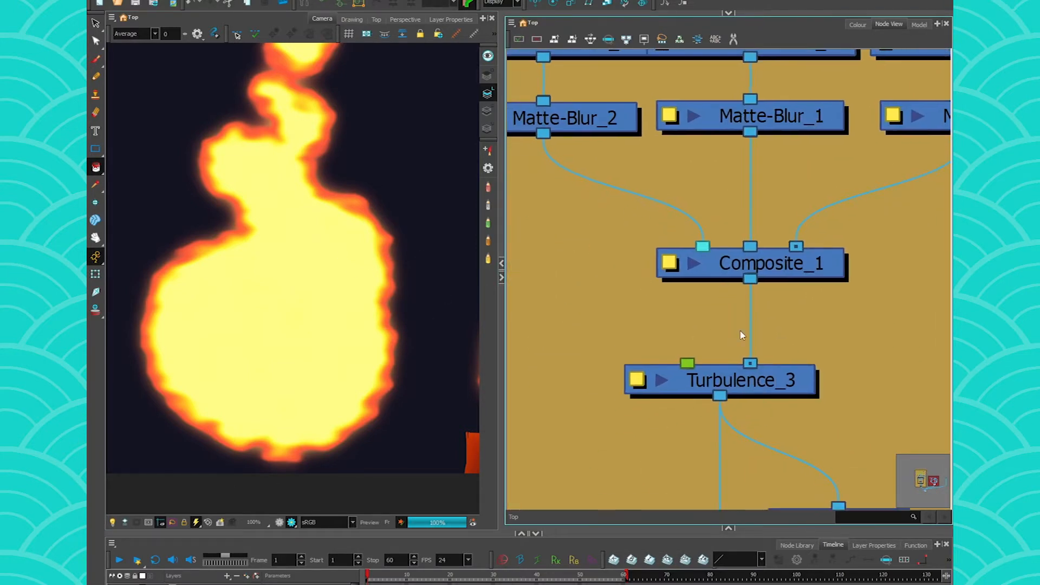
left_click(740, 382)
key("d")
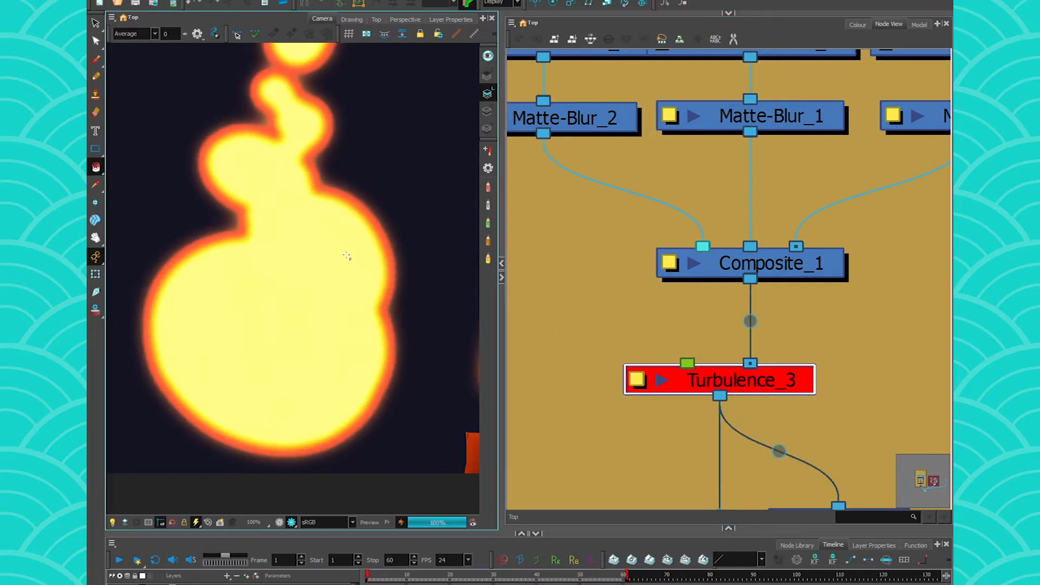
key("d")
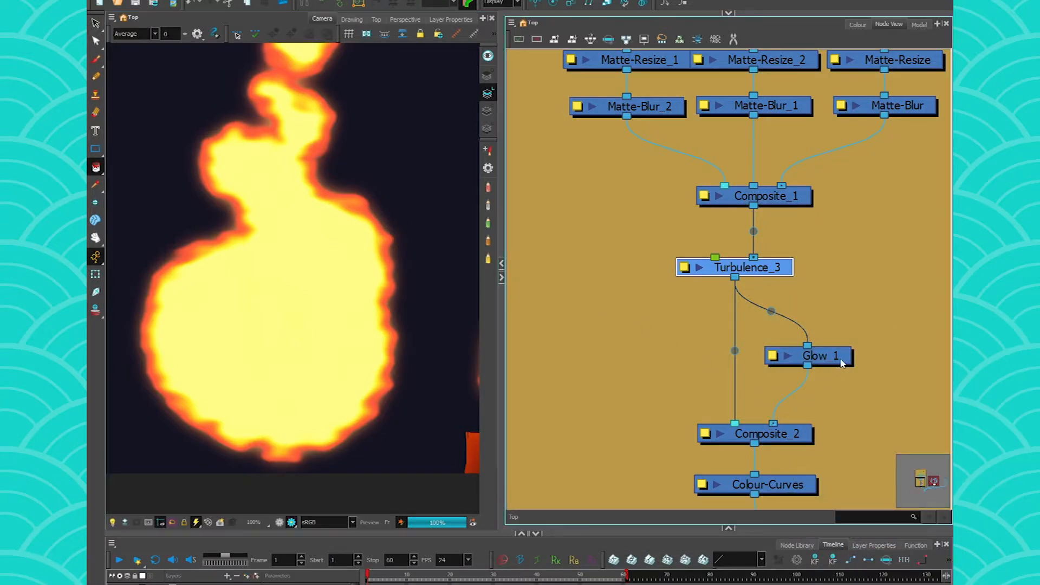
left_click(829, 356)
key("d")
key("d")
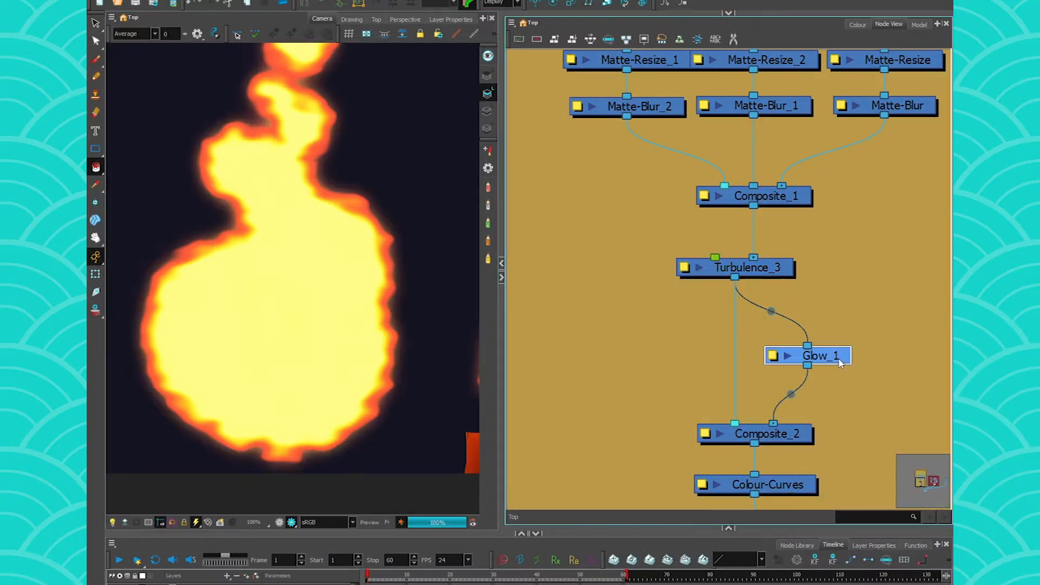
scroll(812, 358, "down", 3)
left_click_drag(759, 433, 754, 433)
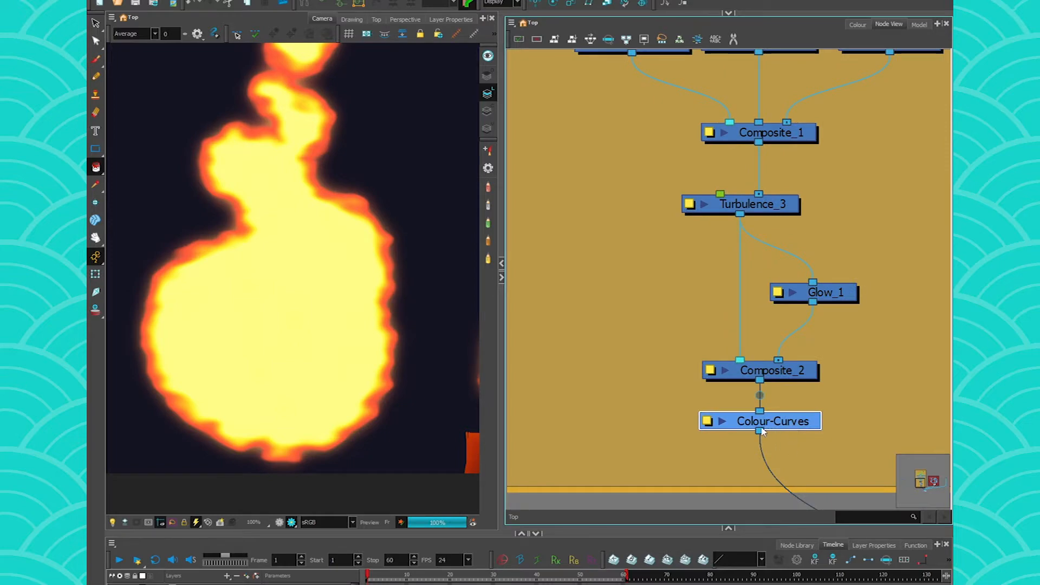
left_click(709, 421)
Step: Bend the Colour-Curves upward to brighten the flame, then back down to restore contrast
left_click_drag(641, 123, 486, 21)
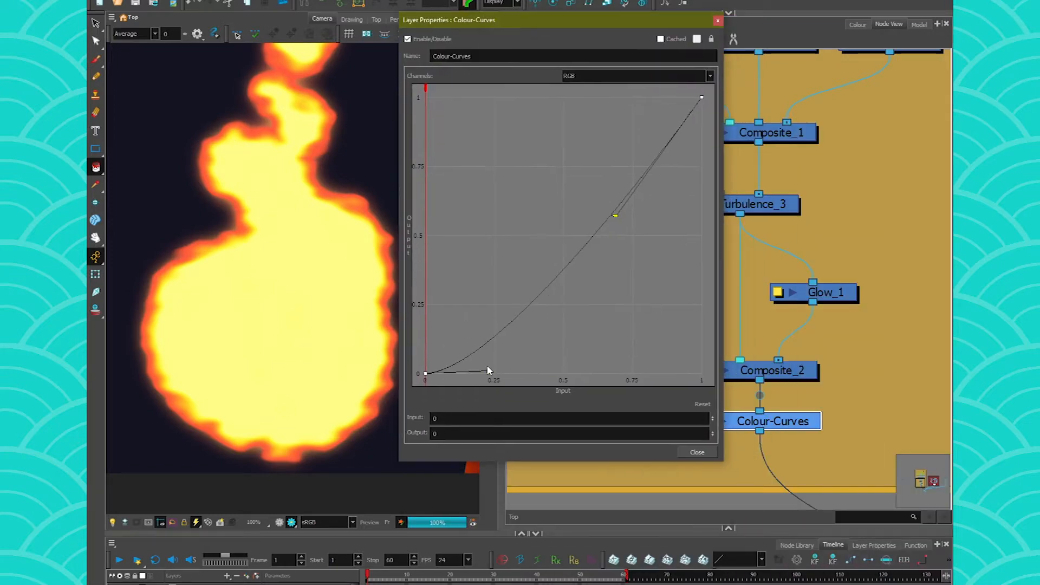
left_click_drag(487, 372, 486, 215)
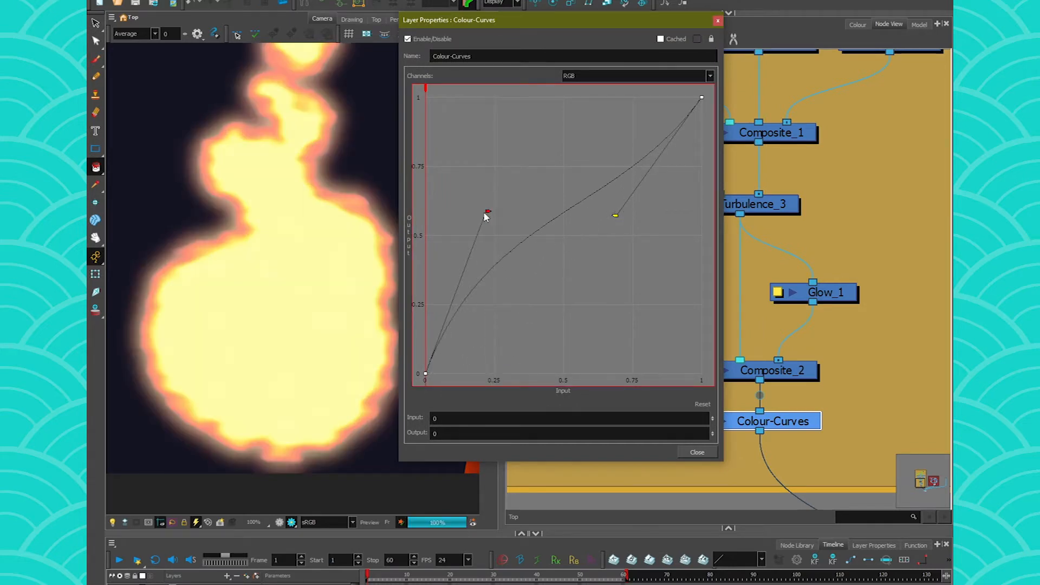
left_click(488, 214)
left_click_drag(488, 213, 578, 374)
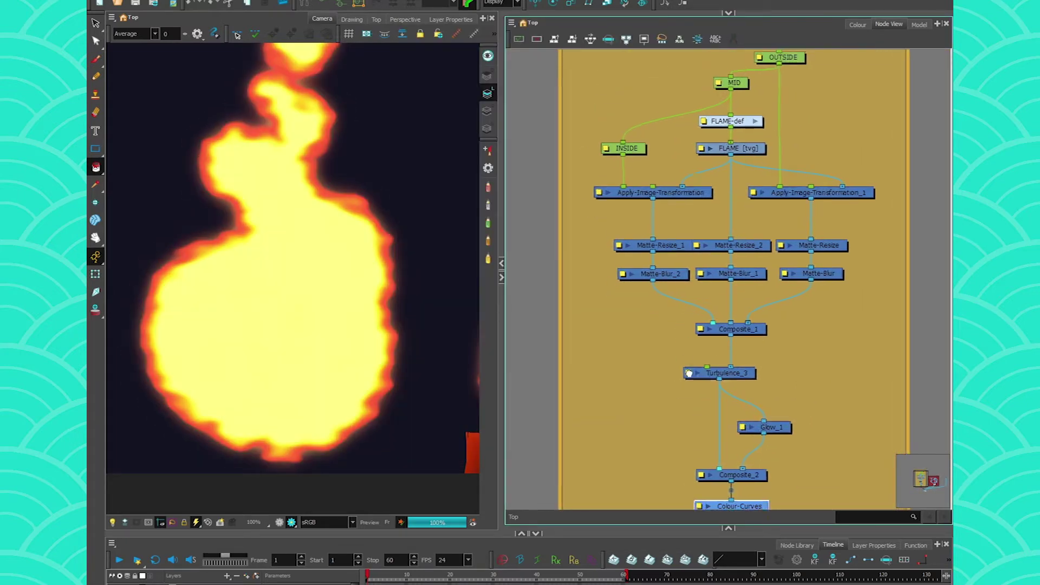
scroll(690, 373, "down", 2)
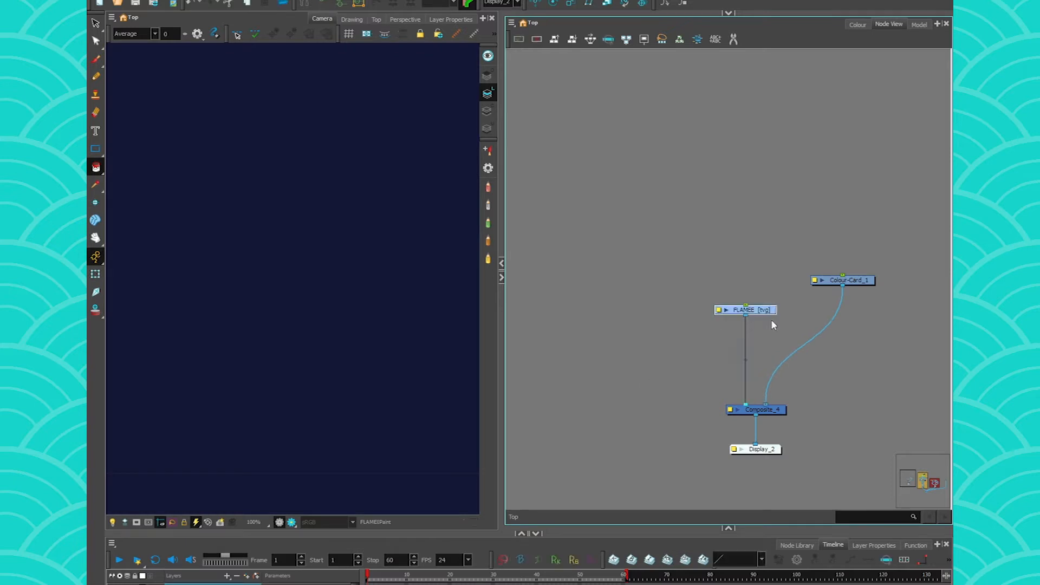
Step: Move the FLAMEE and colour card nodes higher and show the scene's colour palettes
left_click_drag(741, 280, 747, 185)
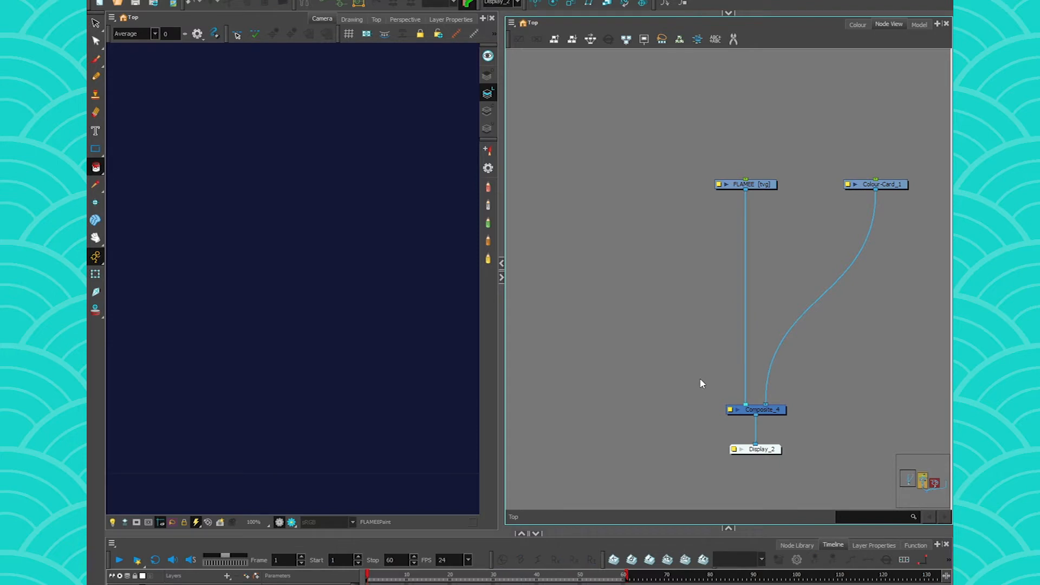
left_click(858, 24)
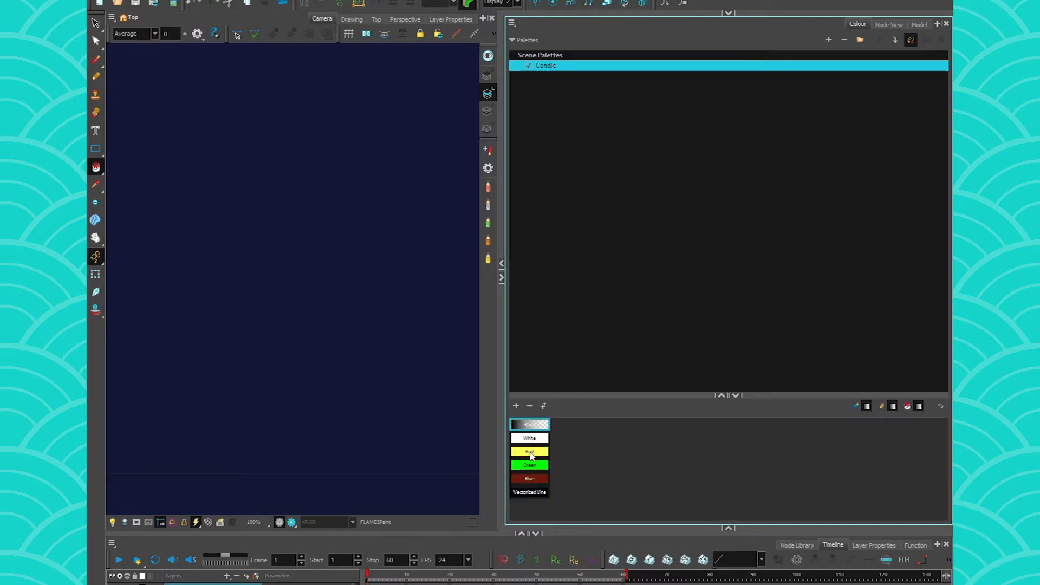
Step: Draw the teardrop flame outline with the Solid Brush 4 preset, undoing a test stroke
left_click(531, 454)
left_click(871, 26)
scroll(929, 141, "down", 3)
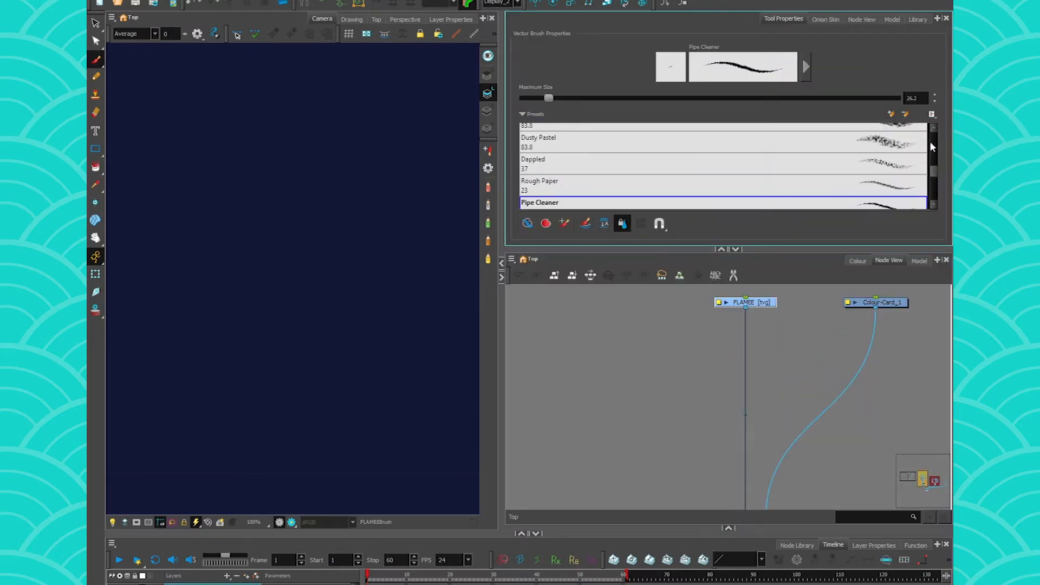
scroll(929, 141, "up", 3)
left_click(723, 197)
left_click_drag(325, 163, 271, 117)
key("ctrl+z")
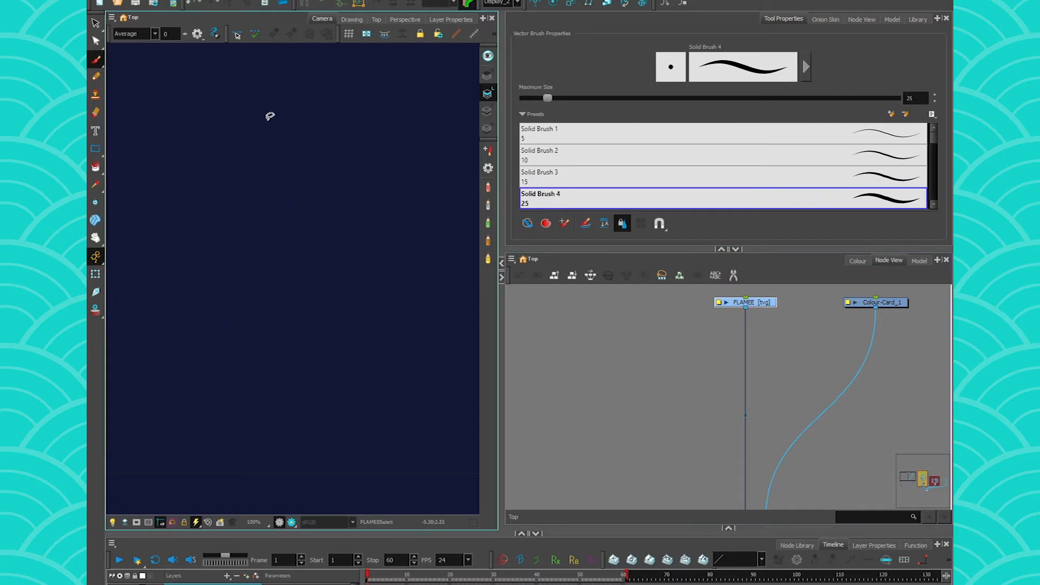
left_click_drag(319, 190, 316, 196)
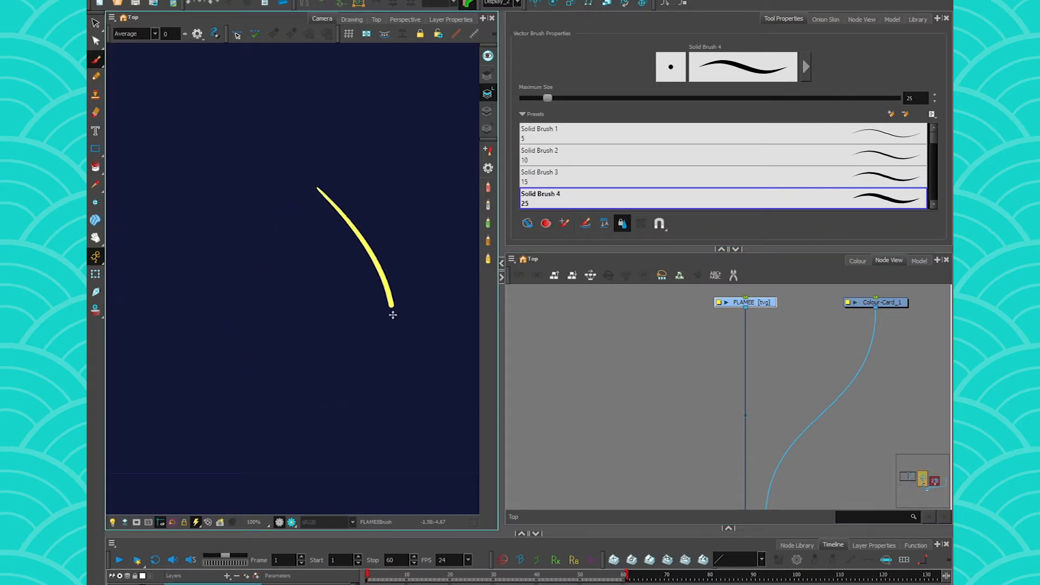
Step: Fill the teardrop shape solid yellow with the Paint tool
left_click(96, 170)
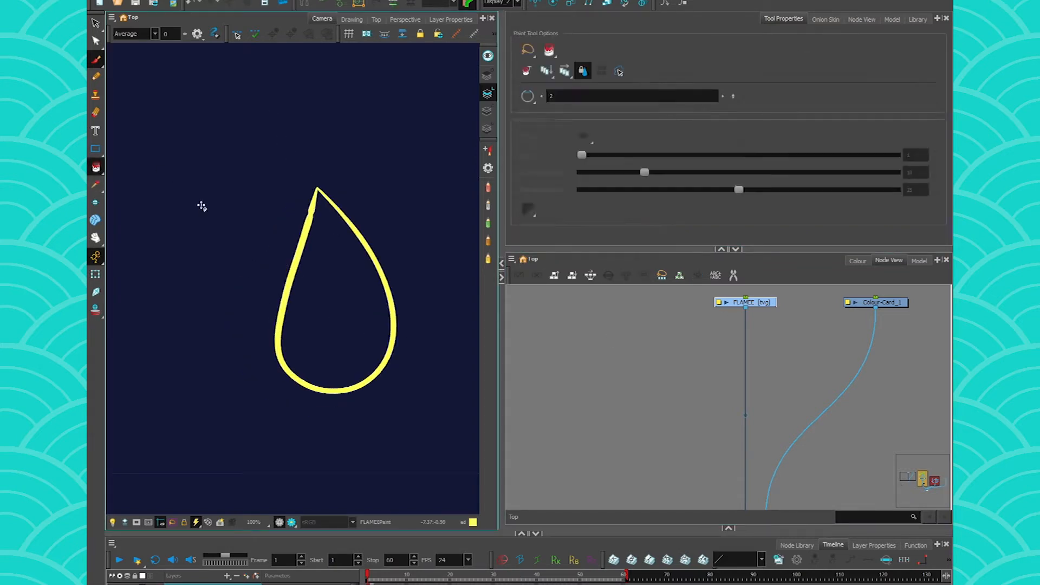
left_click(329, 294)
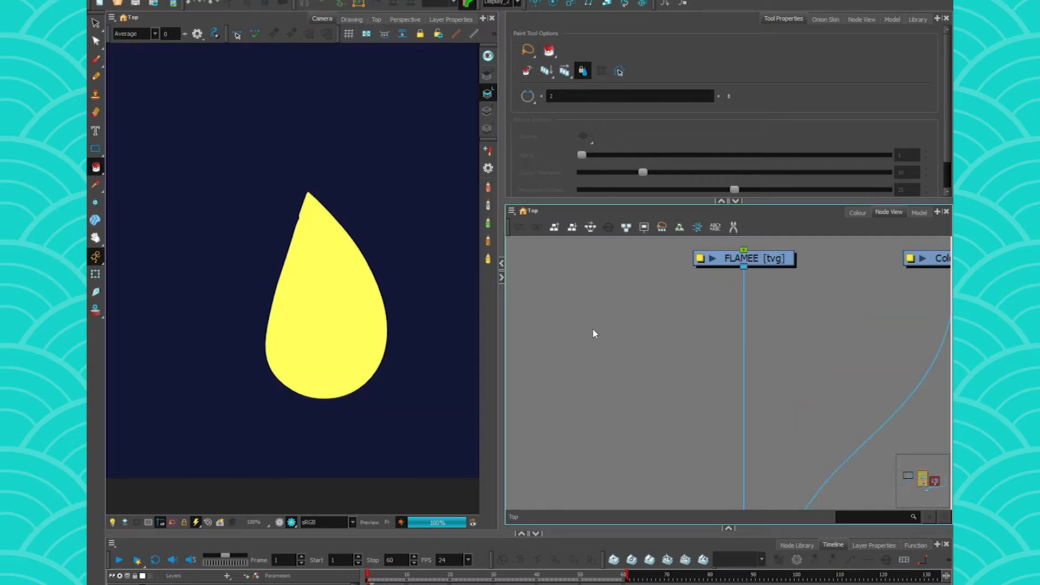
left_click(291, 525)
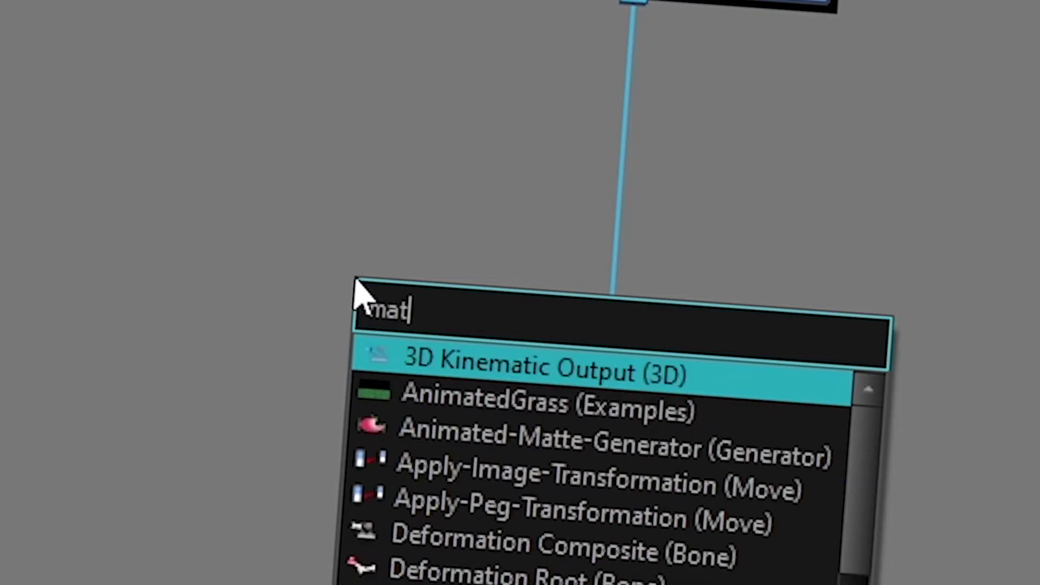
type("te")
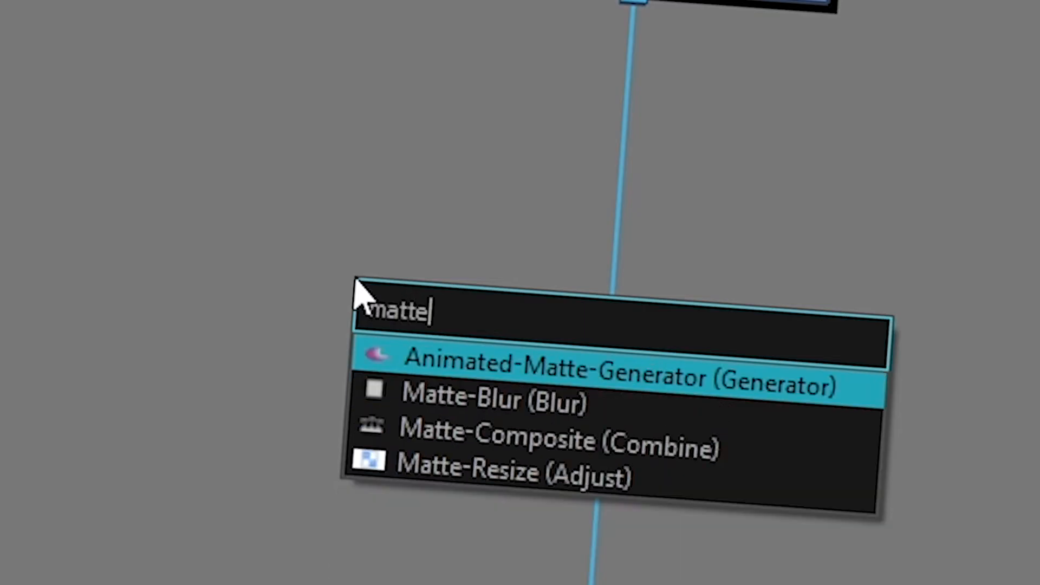
Step: Insert a Matte-Resize node under FLAMEE and try positive and negative radius values on the flame
left_click(464, 476)
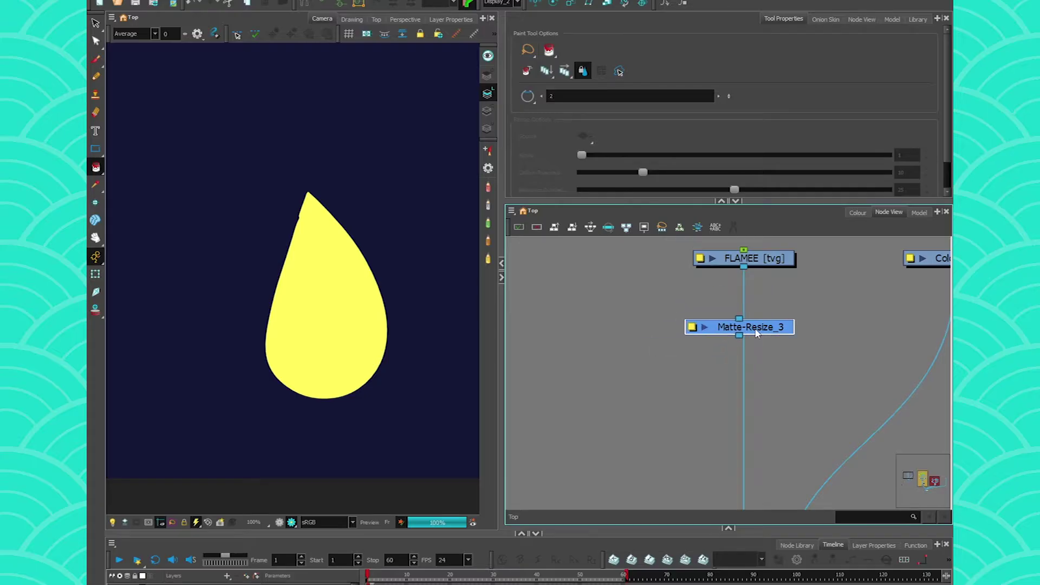
left_click_drag(757, 327, 763, 319)
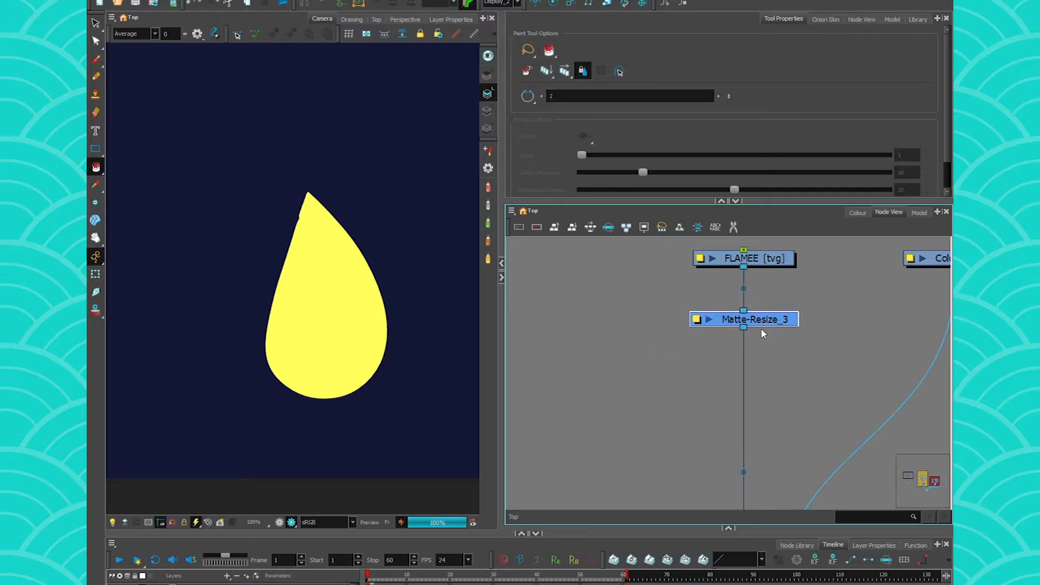
left_click(697, 320)
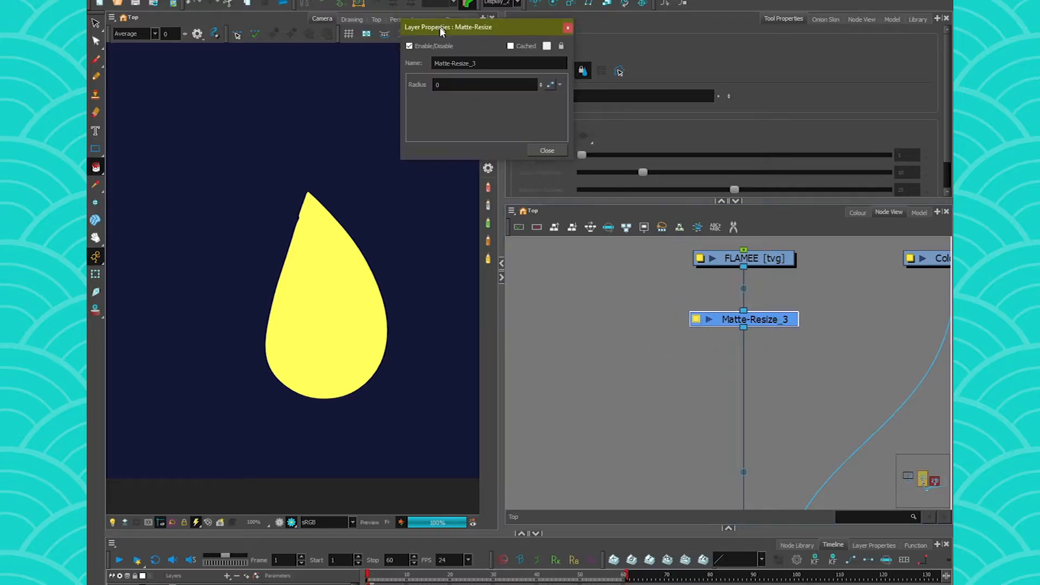
left_click_drag(440, 18, 471, 157)
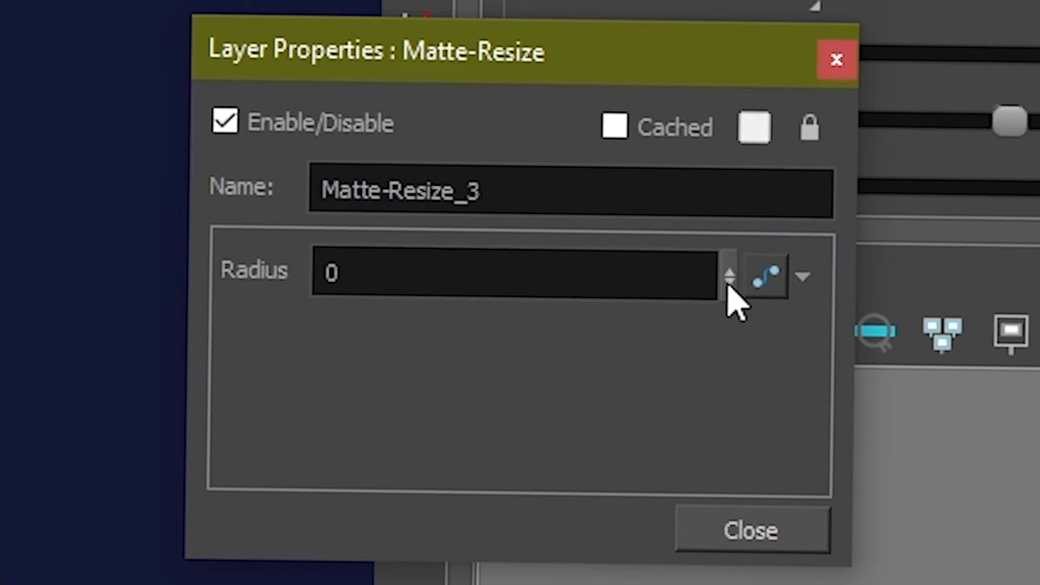
left_click_drag(729, 277, 728, 252)
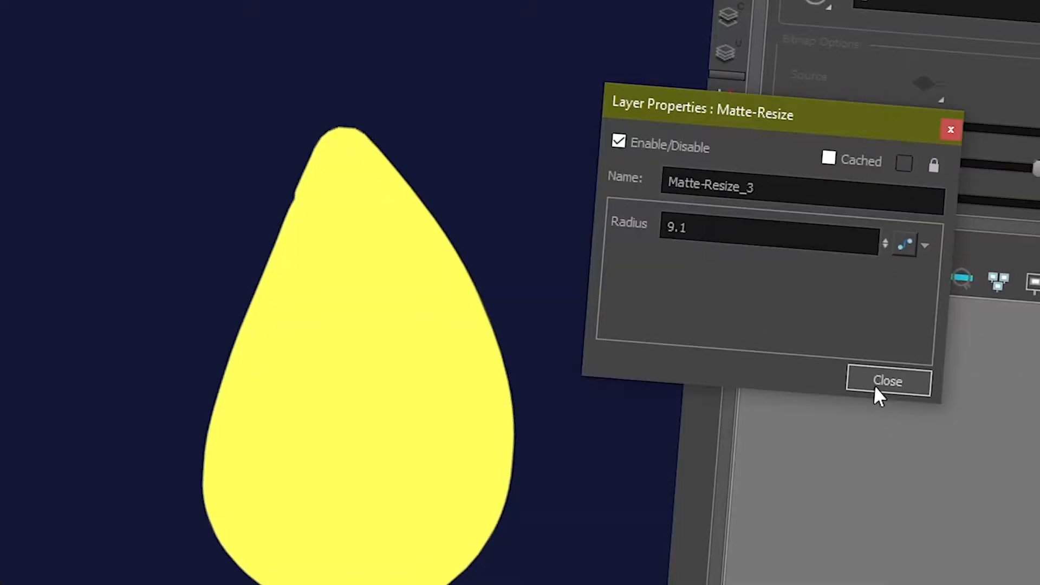
left_click_drag(884, 243, 819, 577)
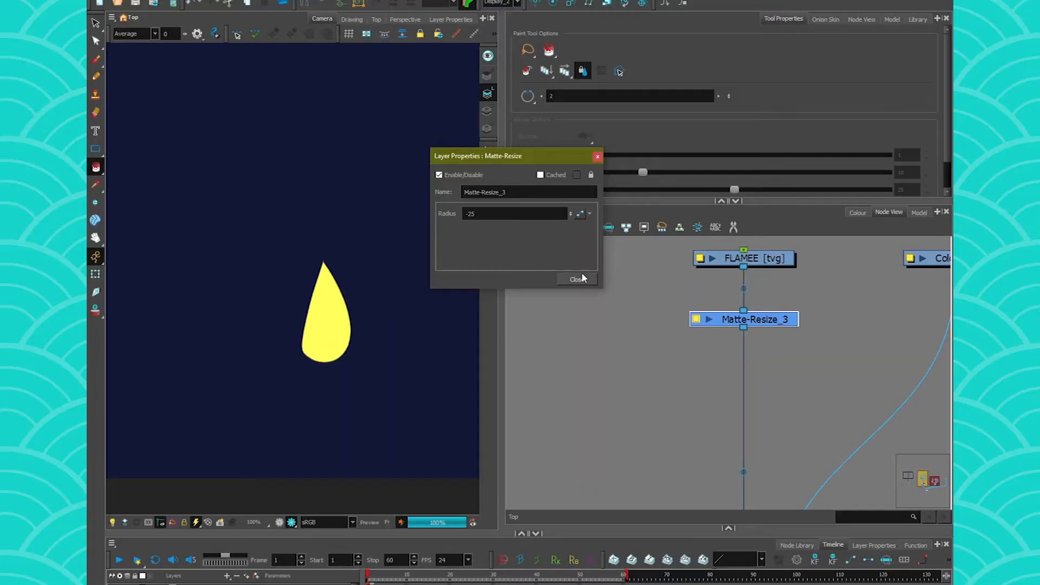
left_click(887, 381)
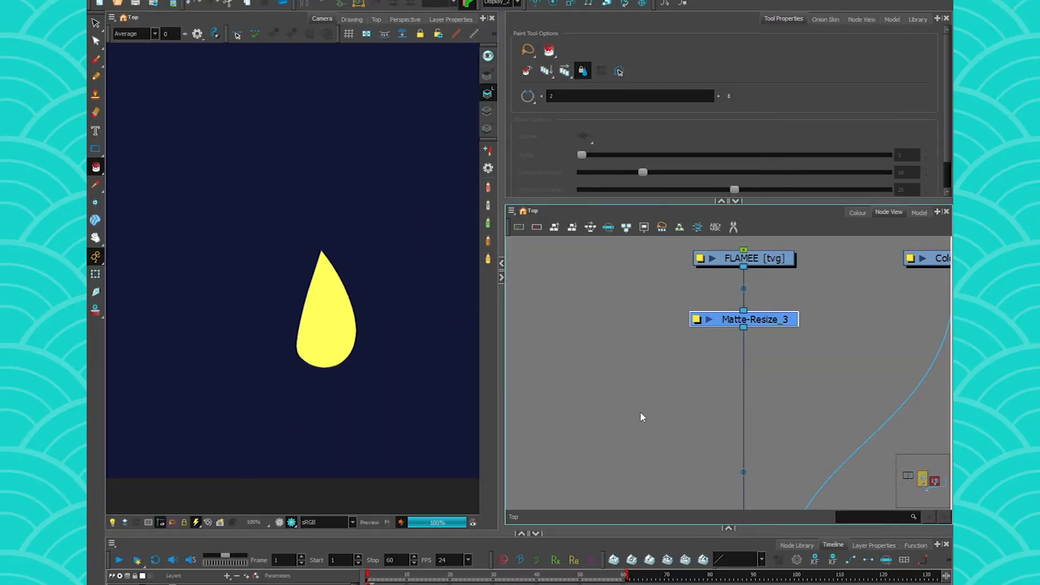
key("2")
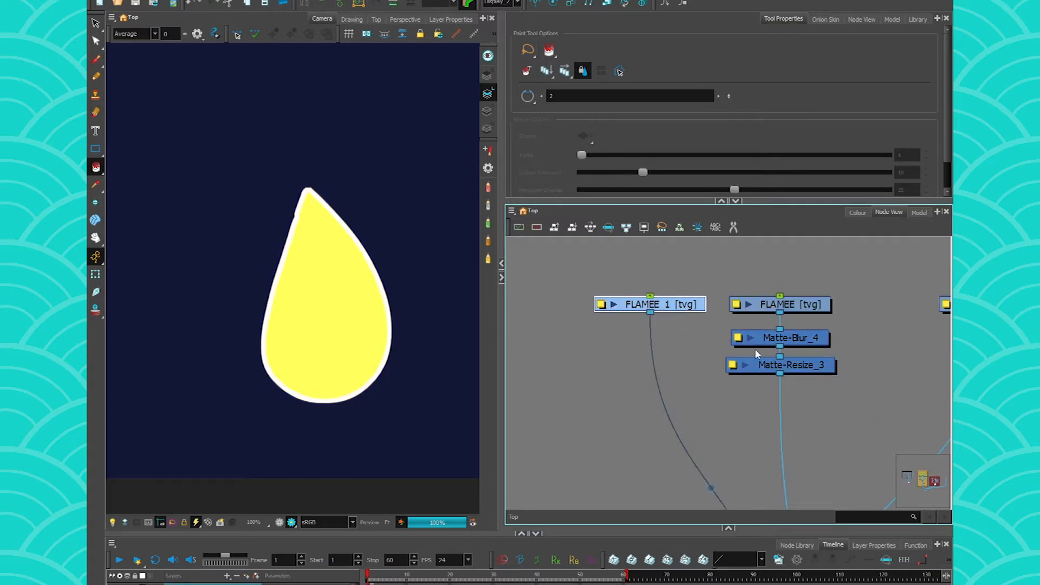
Step: Make the Matte-Blur outline black and thicken it with the Matte-Resize radius
left_click(759, 356)
left_click(549, 396)
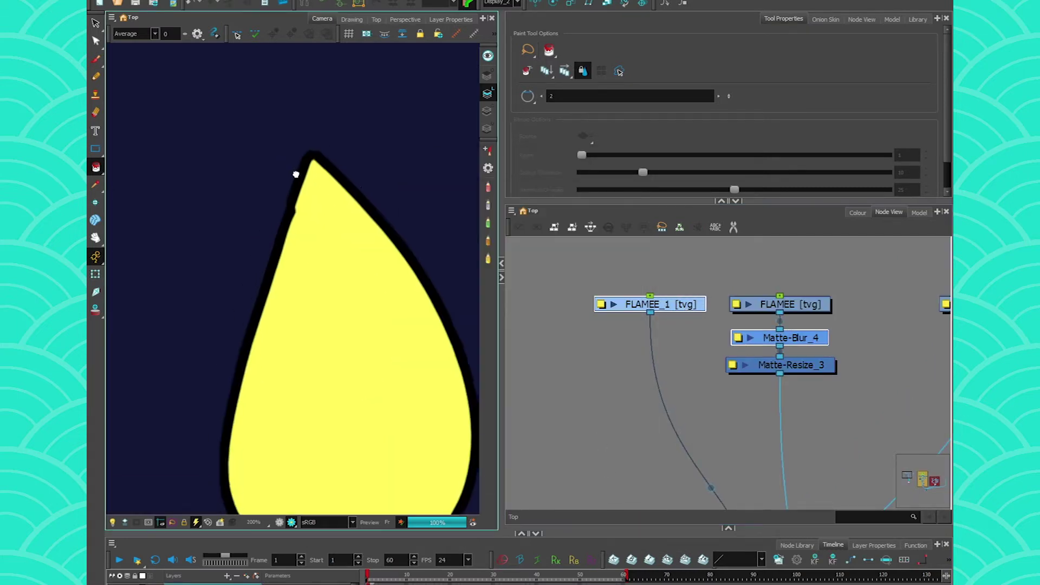
scroll(296, 175, "up", 2)
scroll(295, 175, "up", 2)
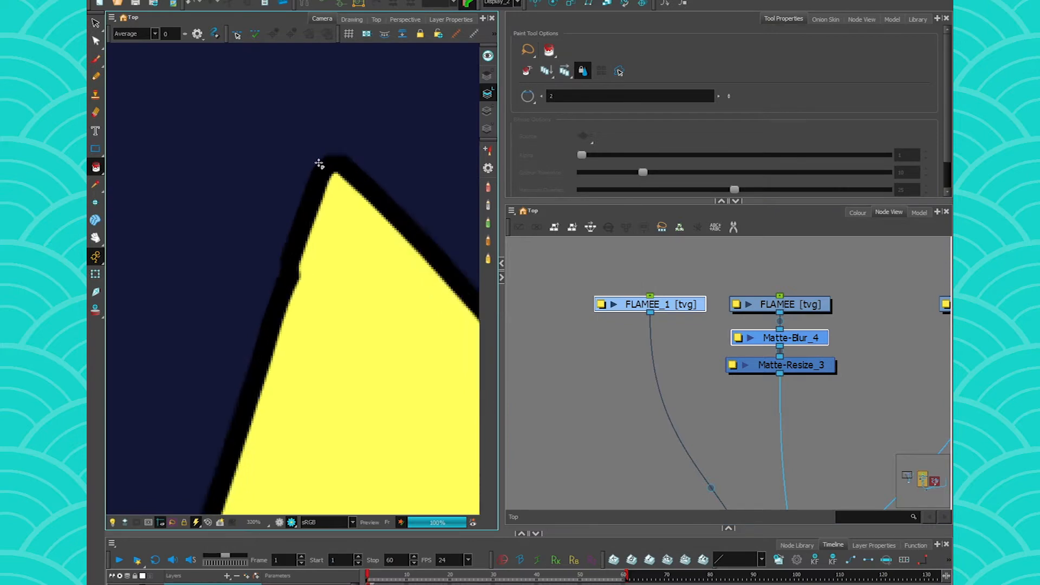
left_click(733, 365)
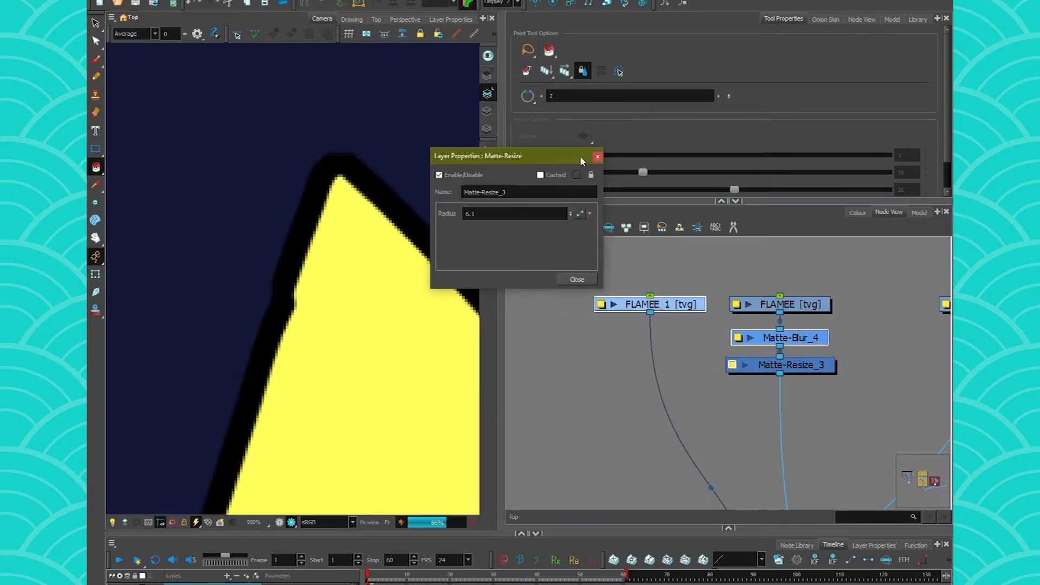
left_click_drag(572, 214, 577, 216)
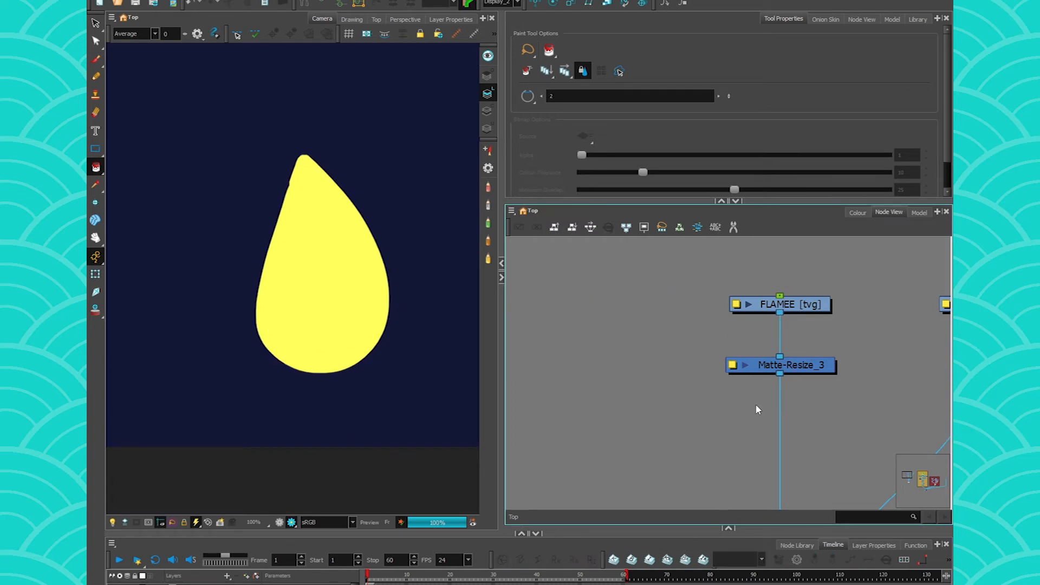
Step: Add Apply-Peg-Transformation nodes beside FLAMEE and connect FLAMEE into both
left_click_drag(755, 405, 680, 387)
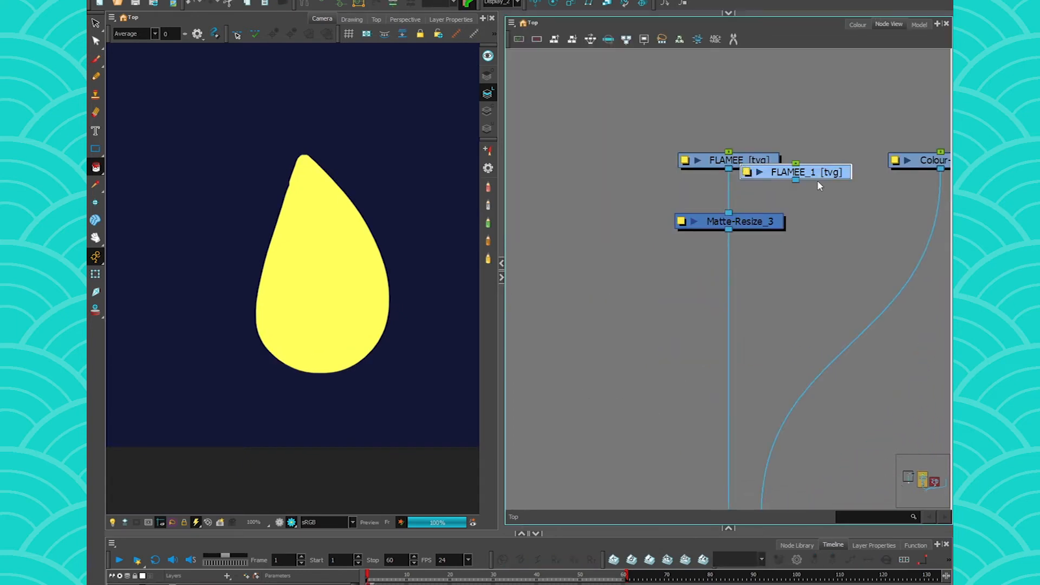
left_click_drag(742, 162, 569, 151)
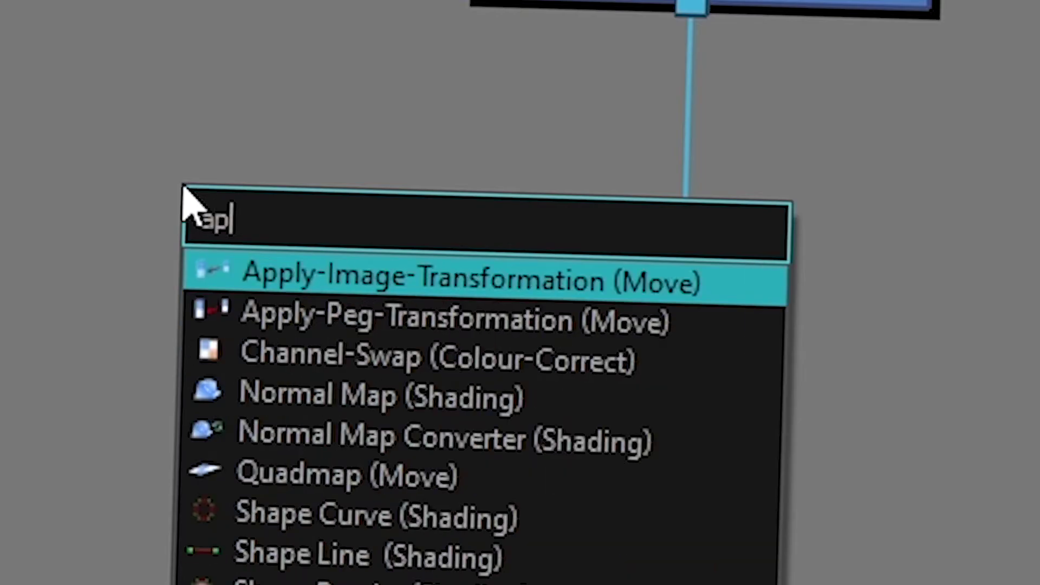
type("pl")
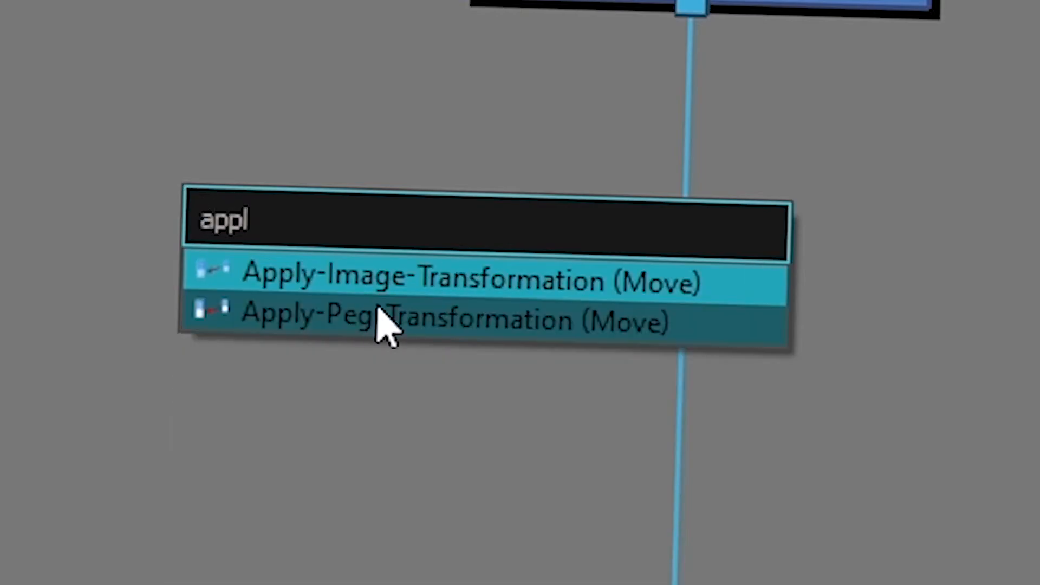
left_click(357, 318)
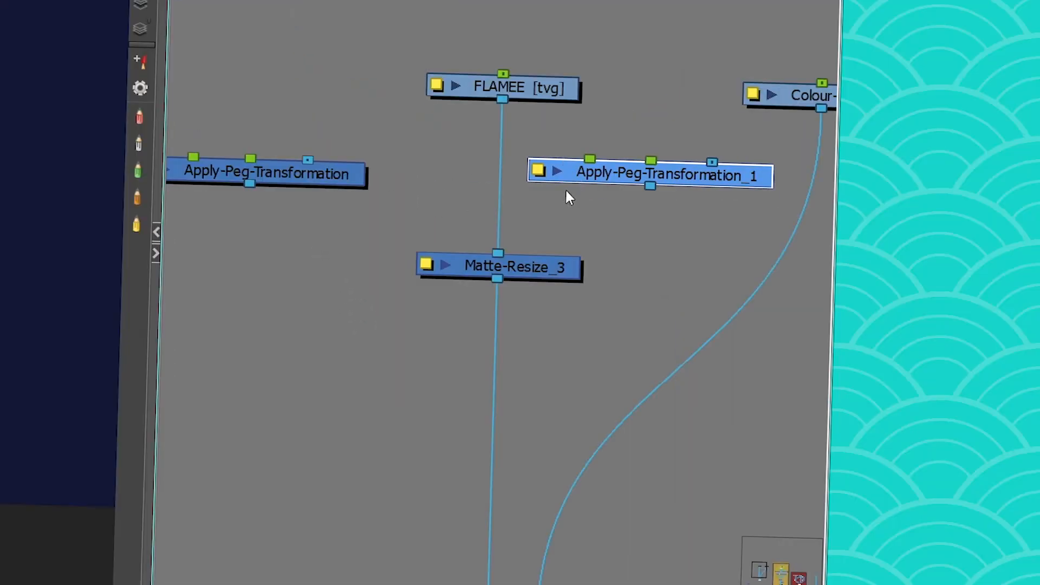
left_click_drag(568, 175, 568, 185)
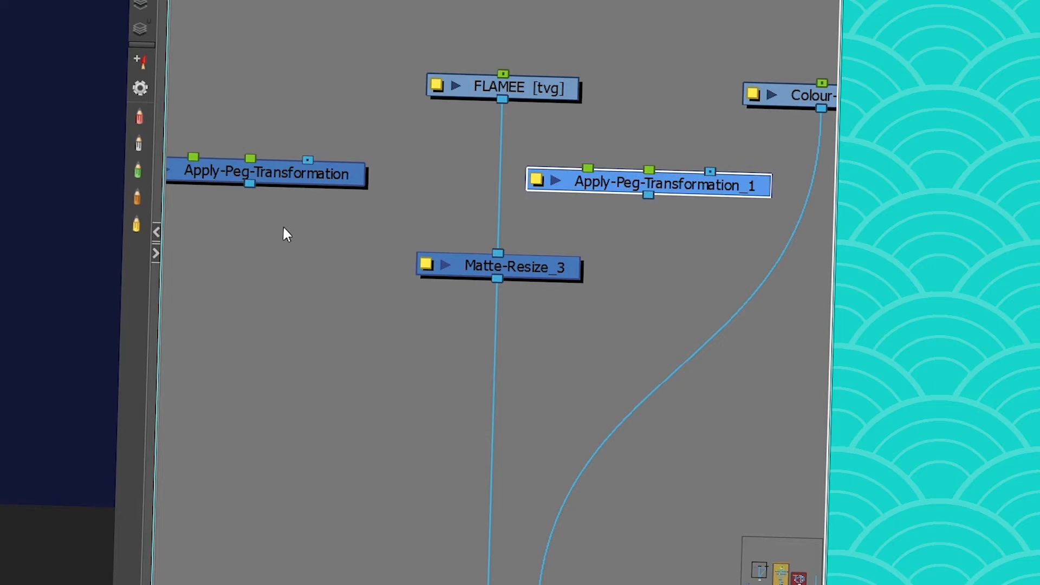
left_click_drag(502, 100, 307, 159)
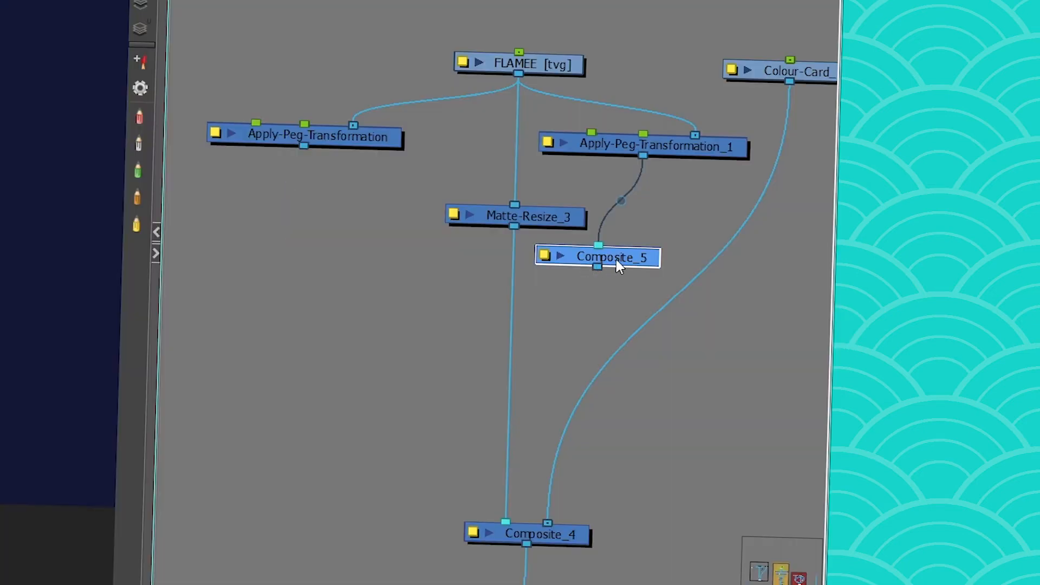
Step: Cable both peg transformations into the new Composite_5
left_click_drag(512, 303, 540, 316)
mouse_move(303, 147)
left_mouse_down()
mouse_move(504, 317)
mouse_move(525, 407)
left_mouse_up()
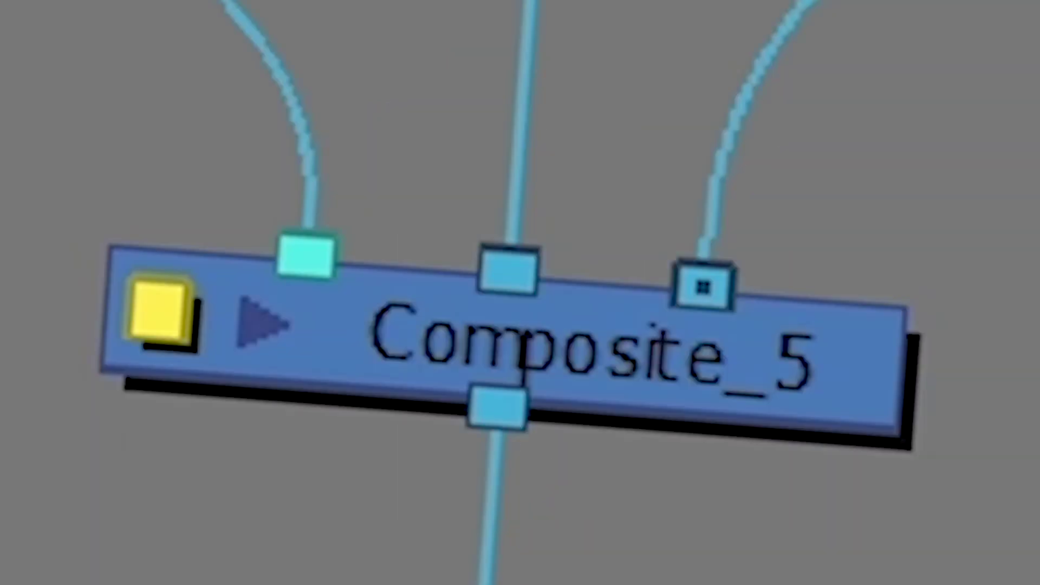
key("Delete")
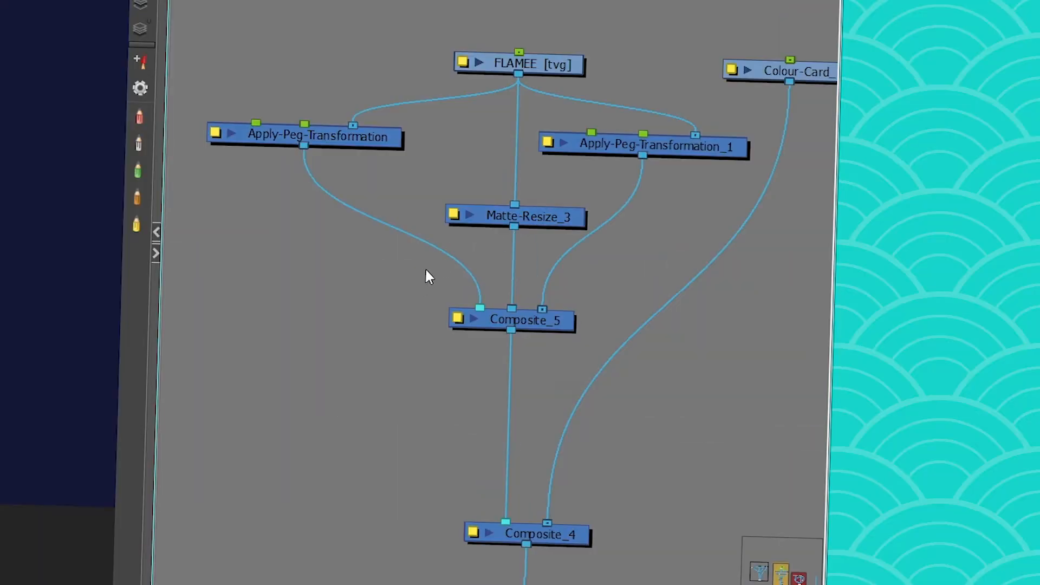
key("Return")
type("atte")
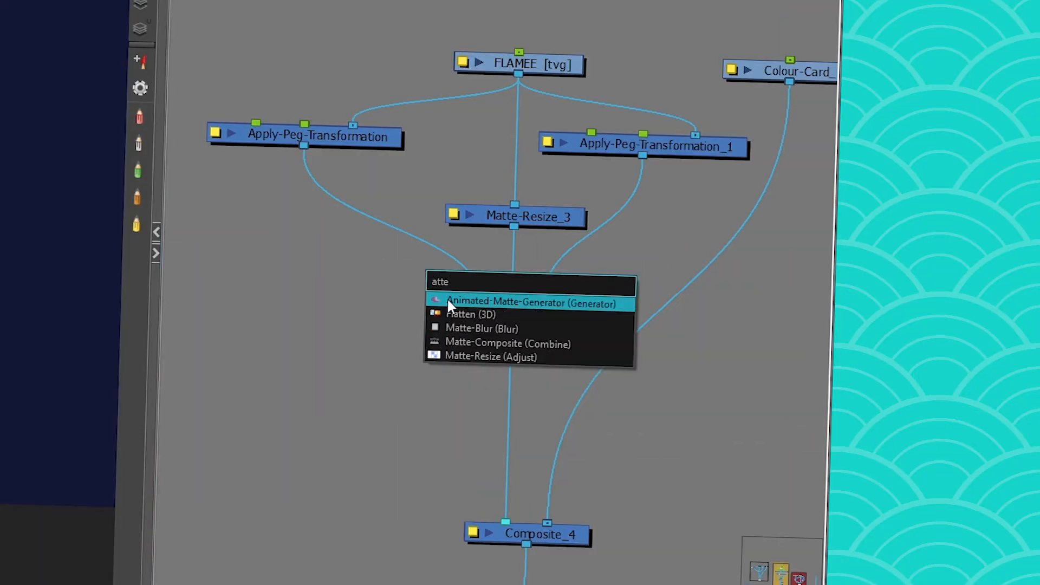
Step: Wire a Matte-Blur under the left peg transformation and set its glow colour to pale cream (255, 243, 192)
left_click(462, 328)
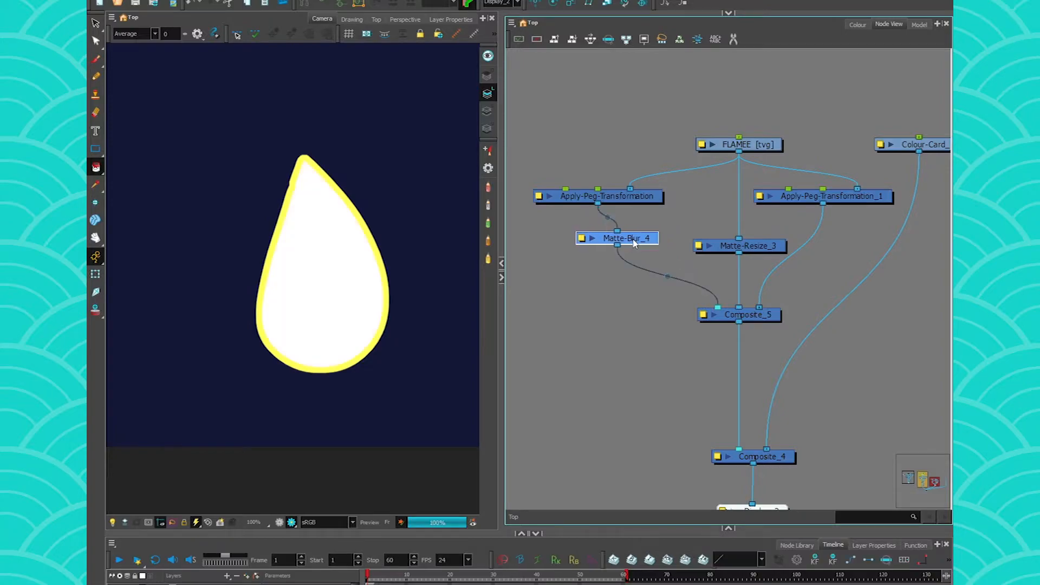
left_click_drag(643, 245, 615, 238)
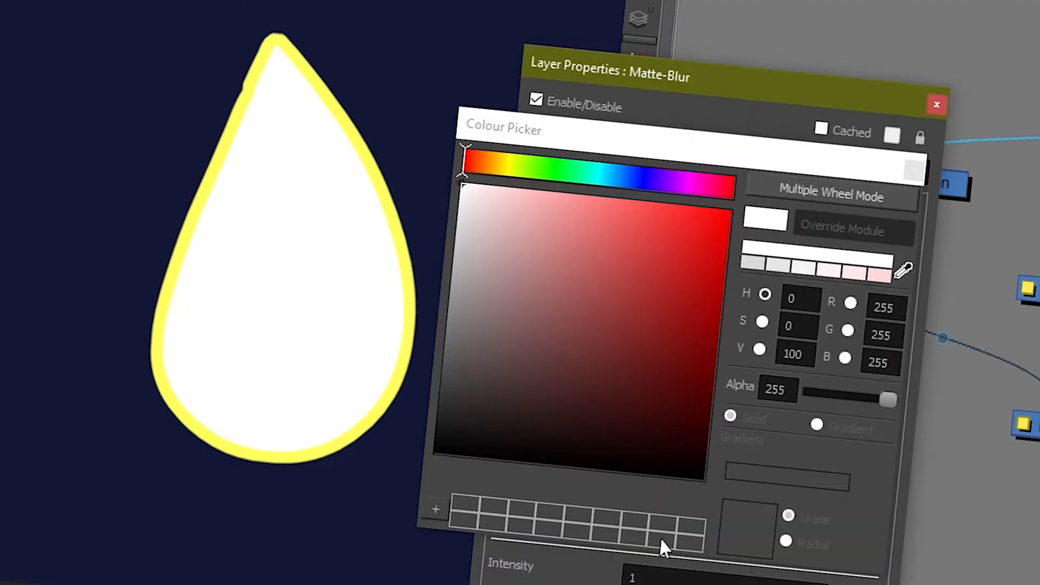
left_click(506, 167)
mouse_move(513, 203)
left_mouse_down()
mouse_move(605, 200)
mouse_move(572, 191)
left_mouse_up()
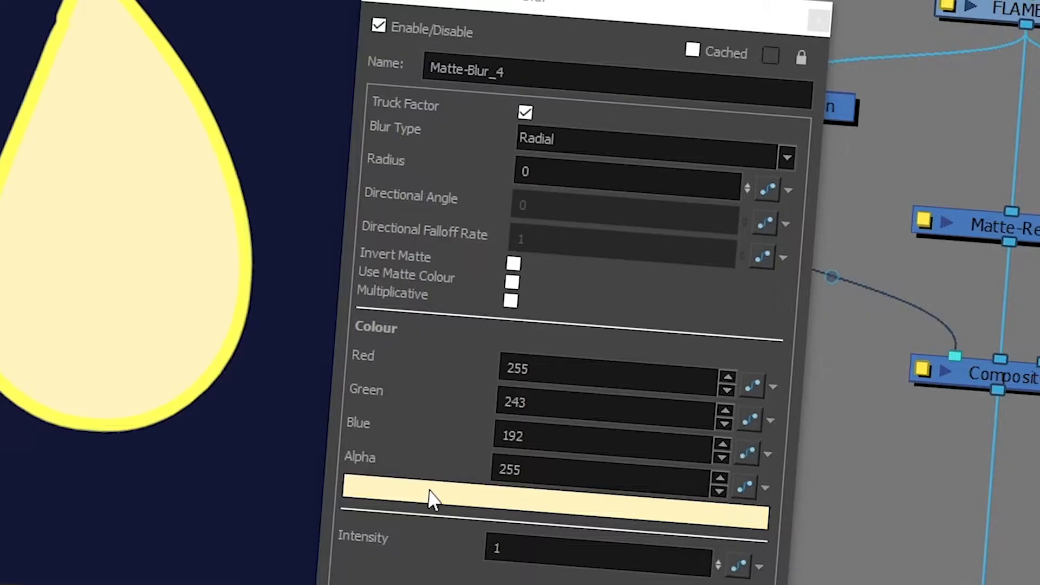
left_click(424, 500)
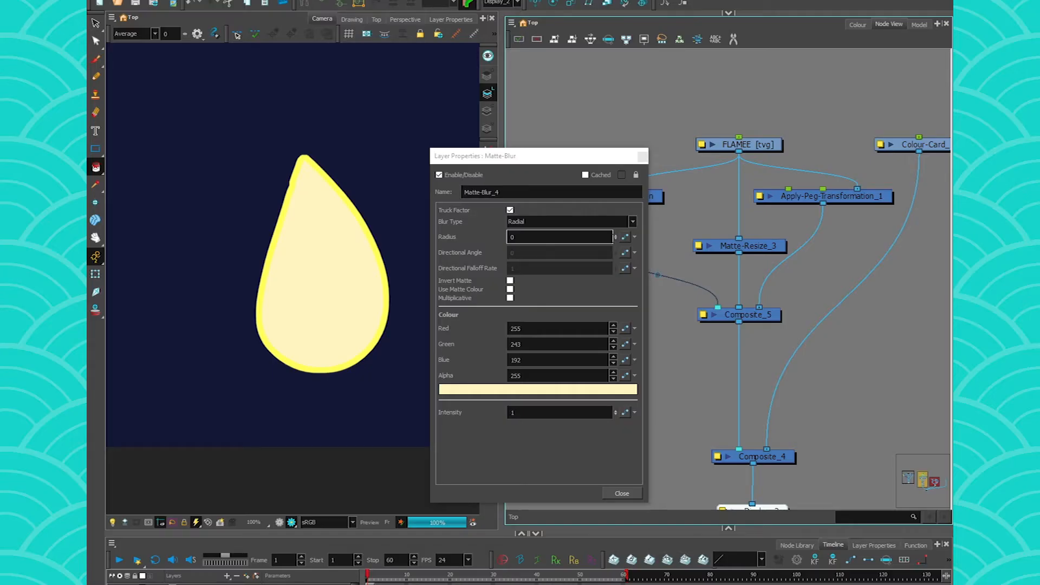
left_click(622, 493)
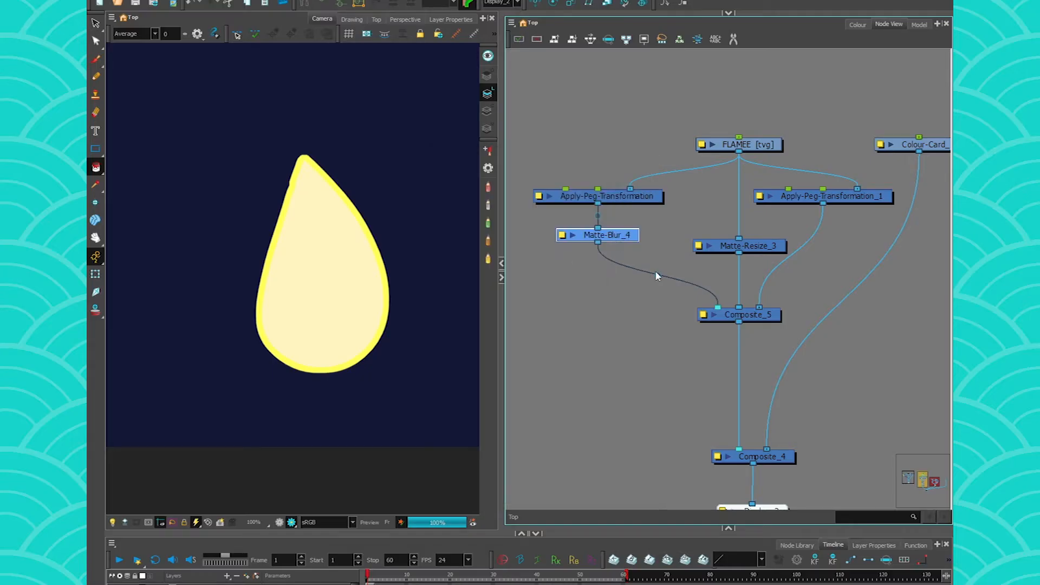
Step: Link Matte-Resize_3 below Matte-Blur_4 and drag its radius to about -17.3, leaving a wide yellow ring around the core
left_click_drag(760, 251, 569, 301)
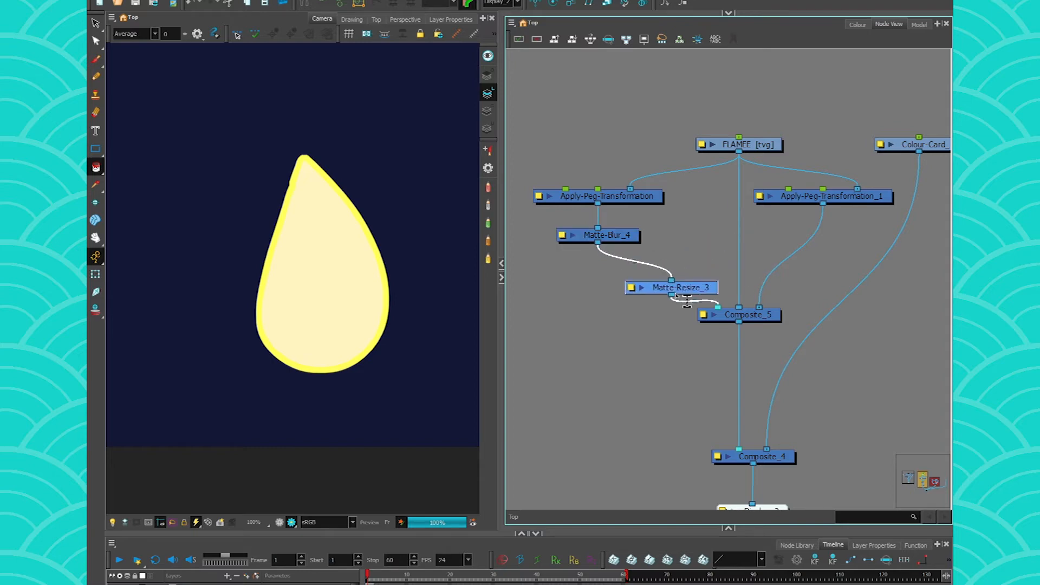
key("Delete")
key("Return")
type("matte")
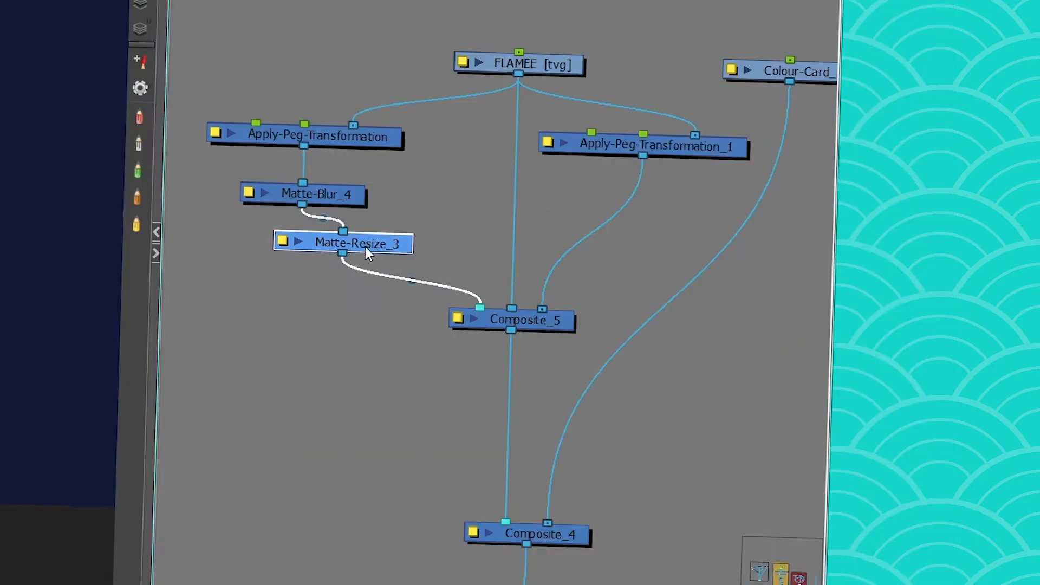
left_click(280, 243)
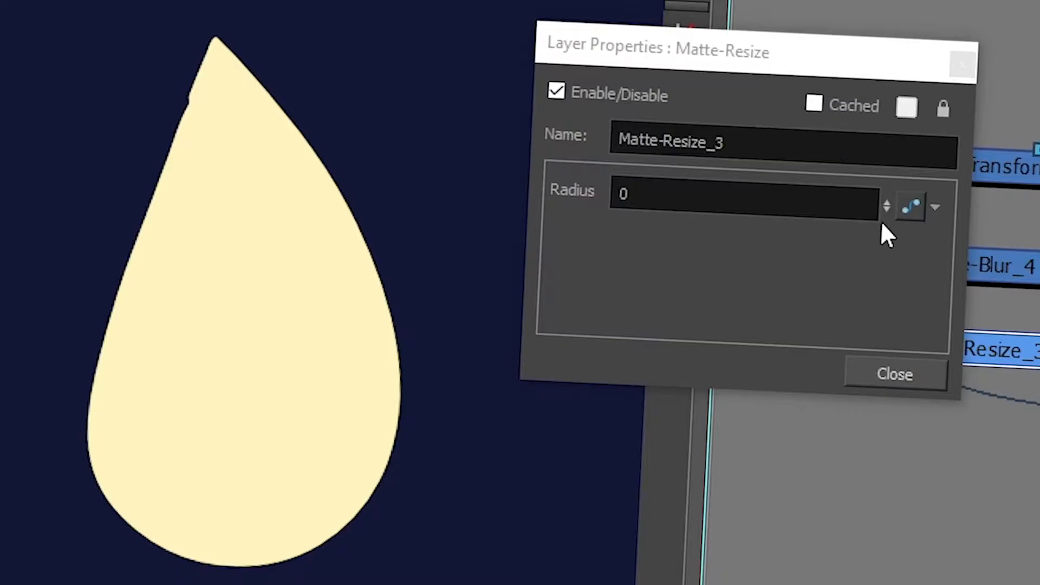
left_click_drag(885, 208, 888, 295)
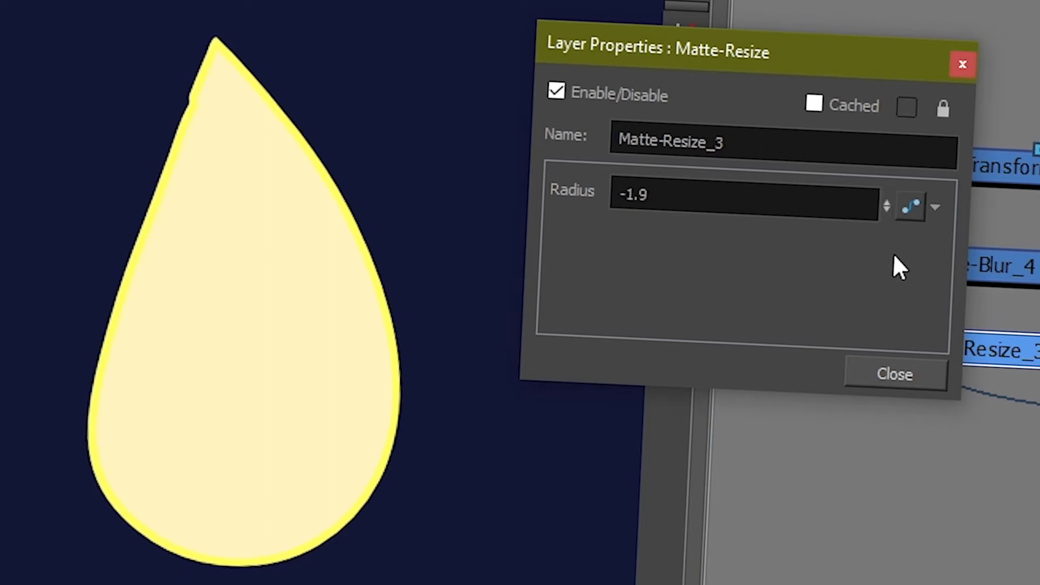
left_click_drag(893, 253, 859, 313)
mouse_move(886, 207)
left_mouse_down()
mouse_move(882, 282)
mouse_move(878, 257)
left_mouse_up()
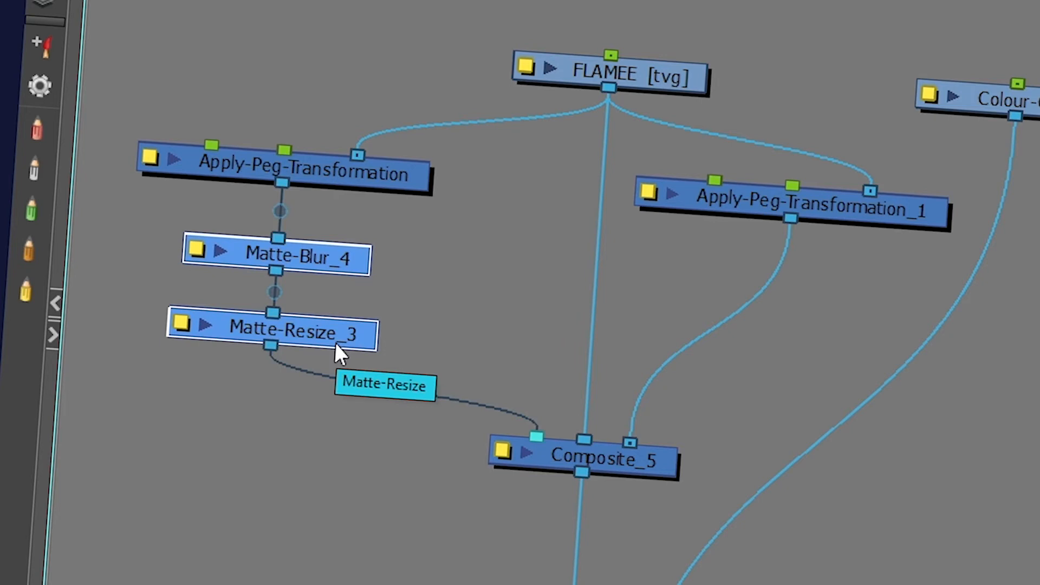
Step: Duplicate the blur and resize pair and line them up under Apply-Peg-Transformation_1
key("ctrl+c")
key("ctrl+v")
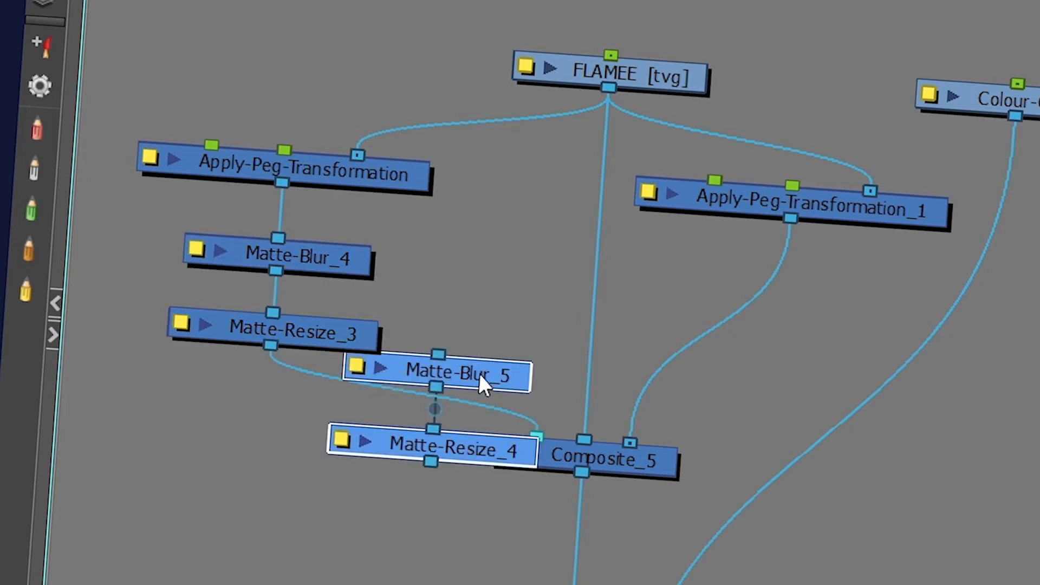
left_click_drag(479, 373, 851, 277)
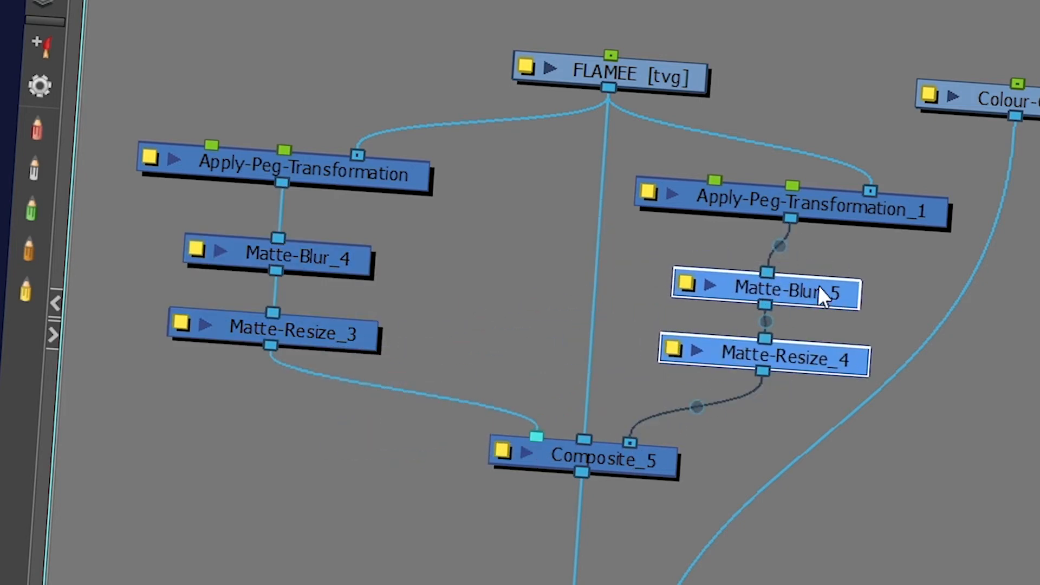
left_click_drag(784, 350, 818, 357)
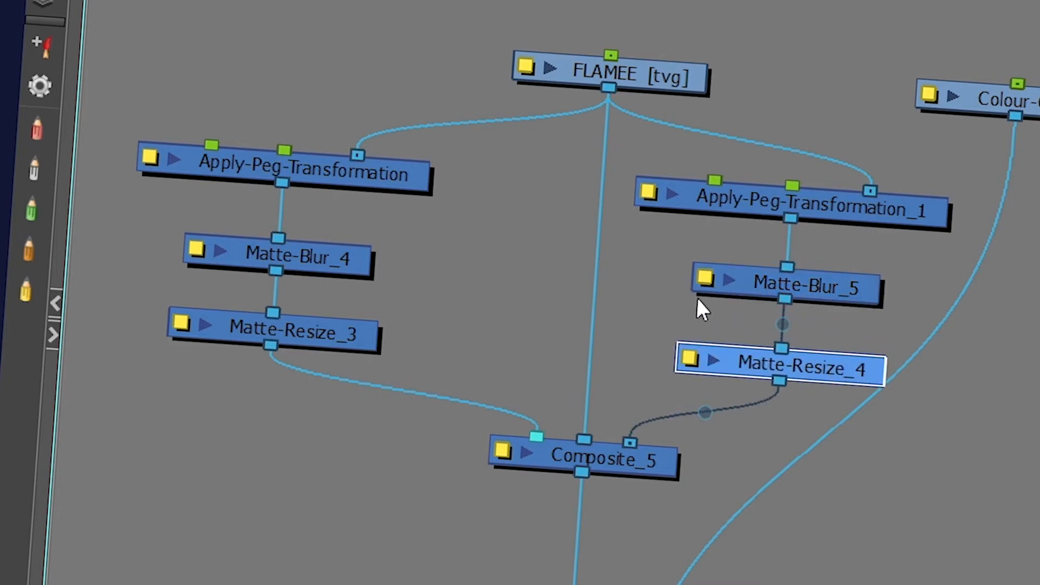
Step: Set Matte-Resize_4 radius to 4.4 for an outer rim and colour Matte-Blur_5 dark red
left_click(695, 358)
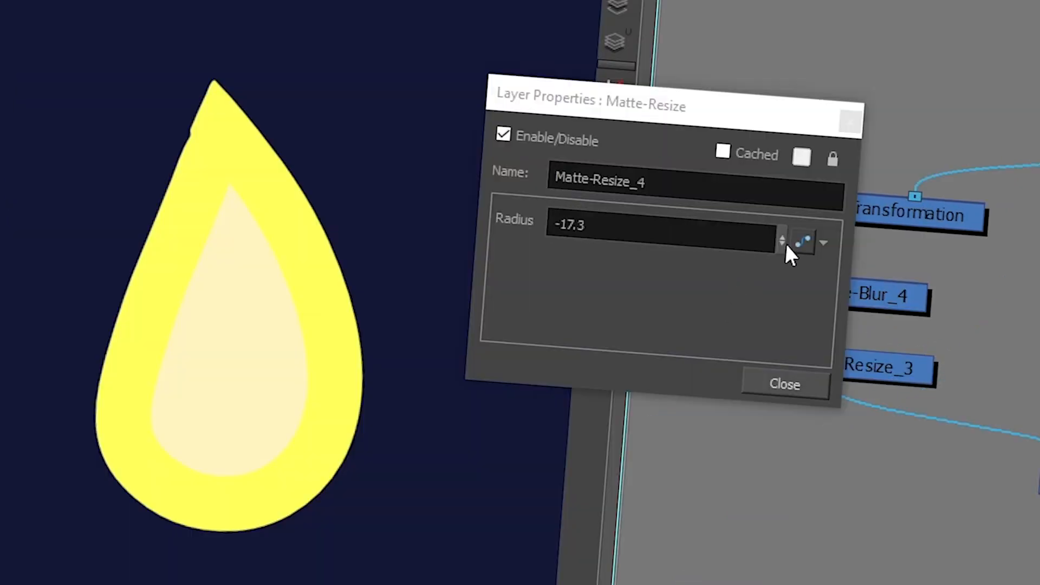
left_click_drag(781, 240, 794, 85)
left_click_drag(782, 241, 788, 146)
left_click(802, 385)
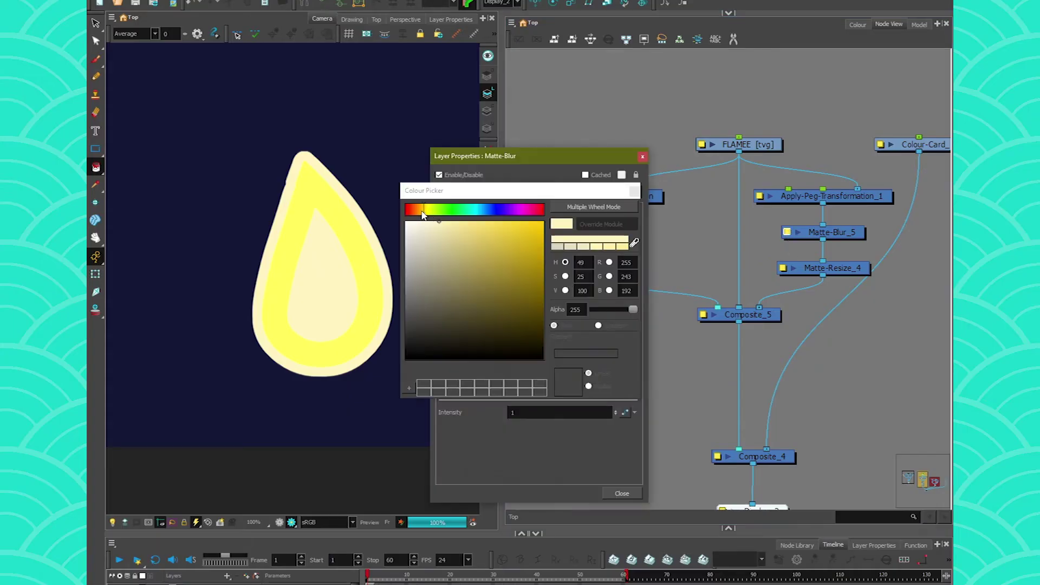
left_click_drag(423, 209, 408, 210)
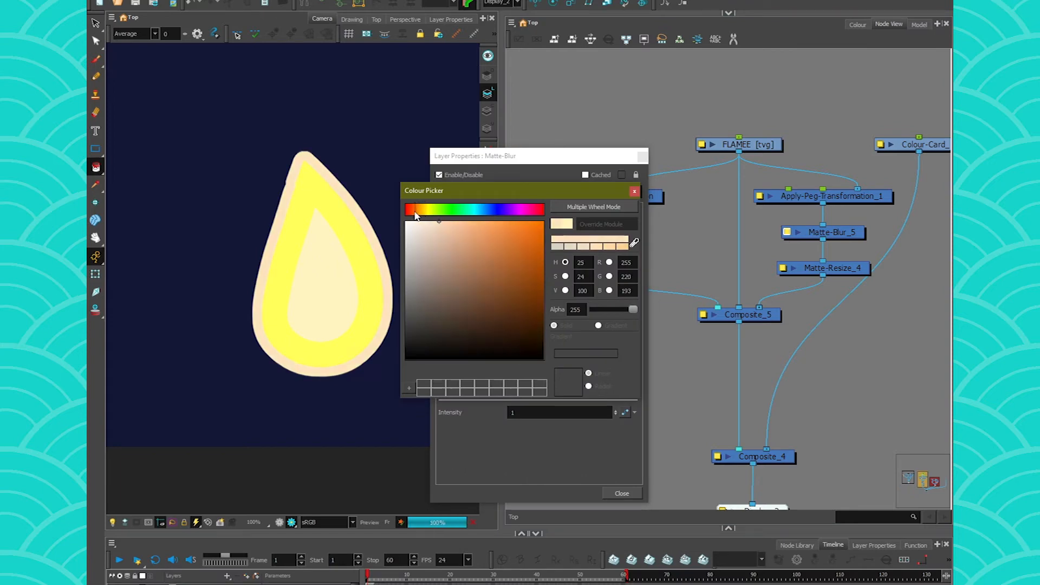
left_click(463, 249)
left_click(511, 293)
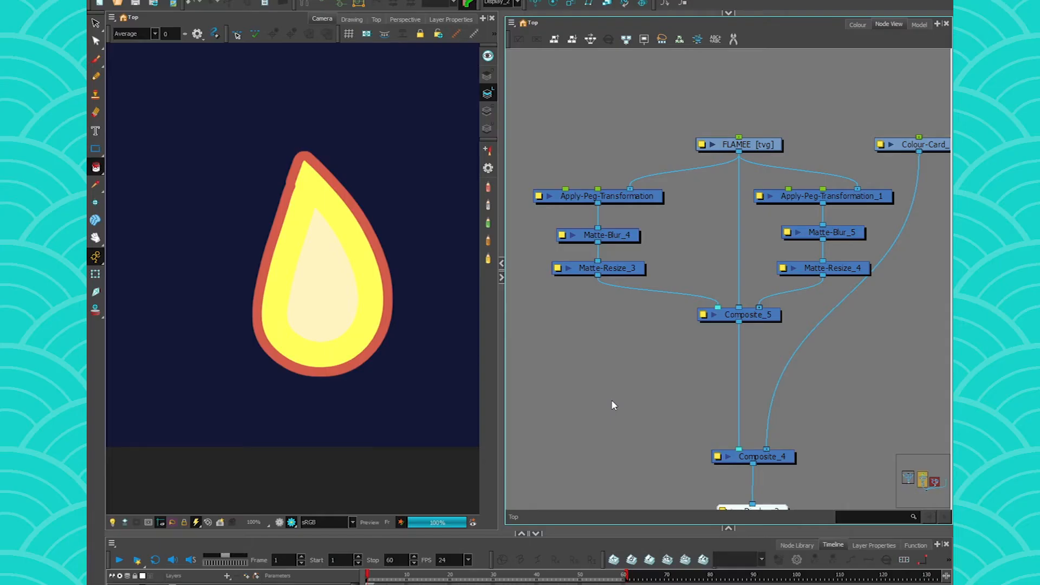
scroll(612, 399, "up", 3)
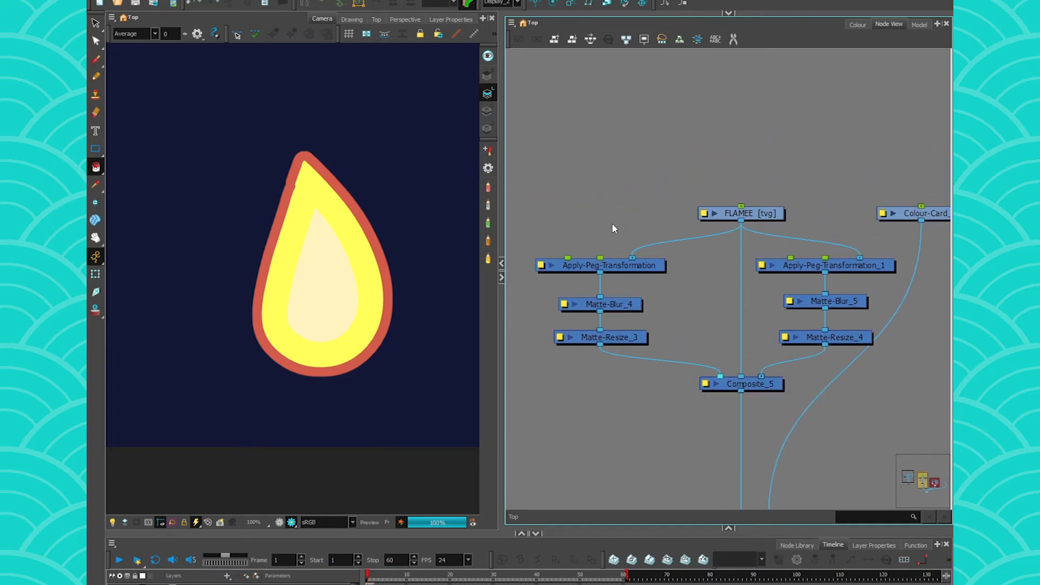
Step: Add a Peg node and connect it above Apply-Peg-Transformation's peg port
key("ctrl+p")
left_click_drag(630, 201, 569, 260)
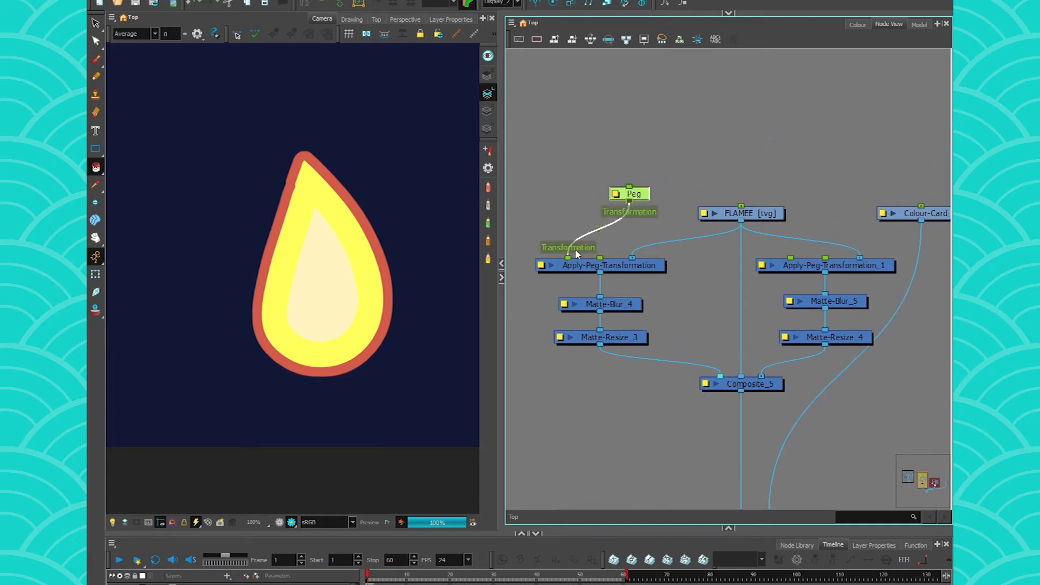
left_click_drag(637, 197, 576, 210)
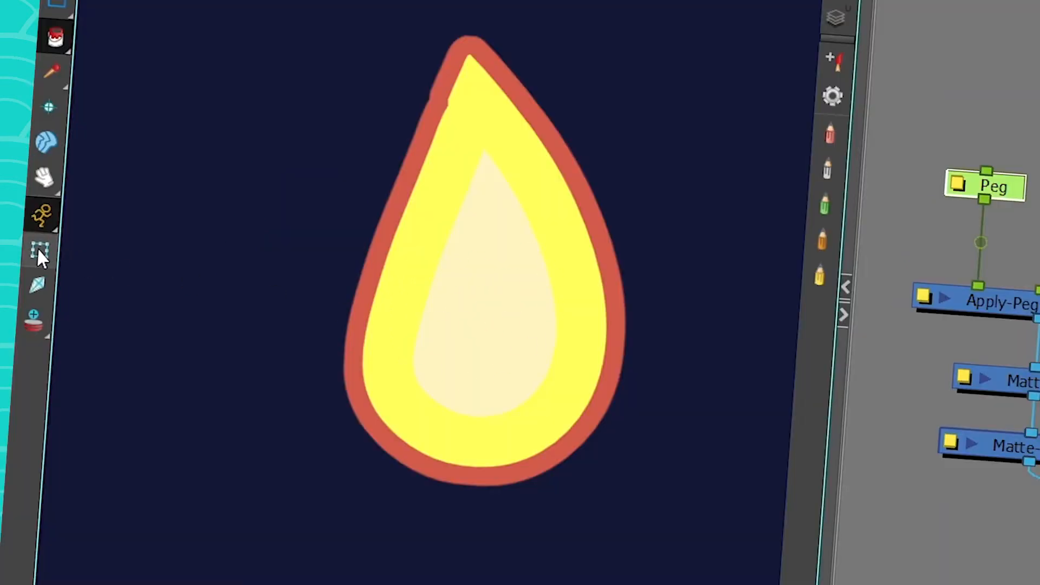
Step: Drag the pale inner core down toward the flame base with the Transform tool
left_click(95, 274)
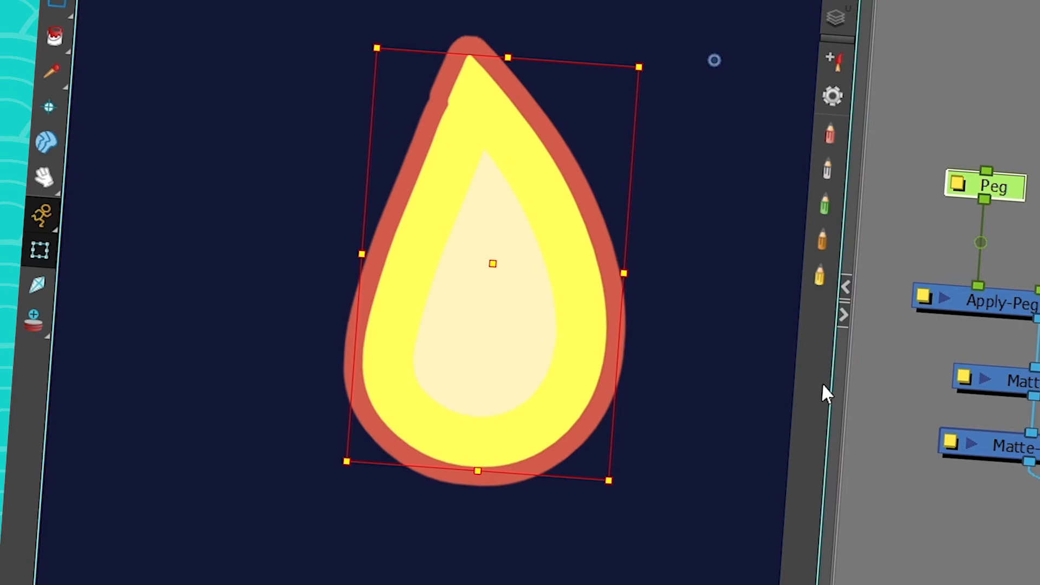
left_click_drag(452, 292, 449, 350)
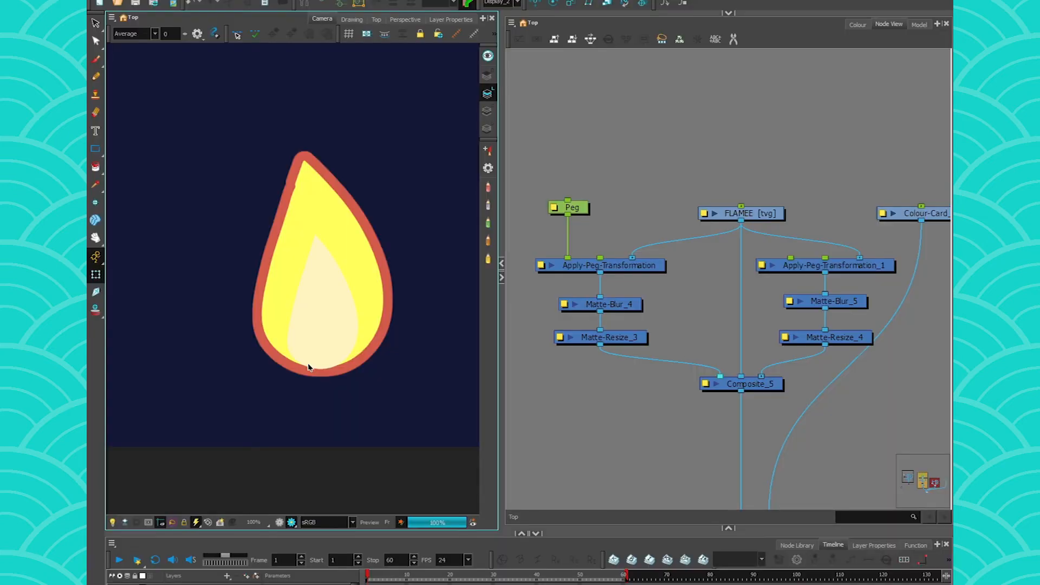
left_click(628, 421)
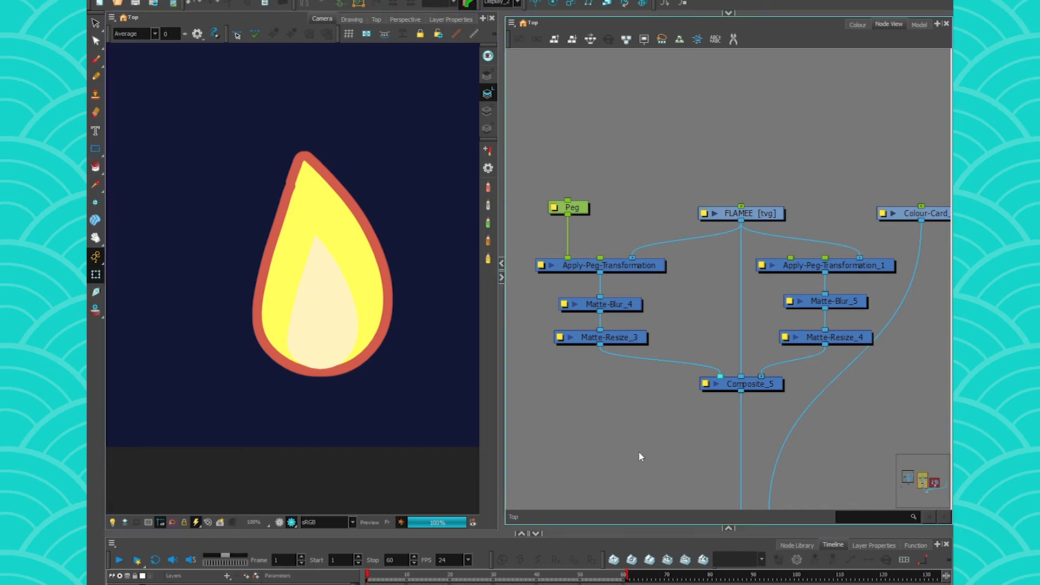
Step: Add a Turbulence node below Composite_5 feeding into Composite_4
left_click_drag(640, 456, 627, 409)
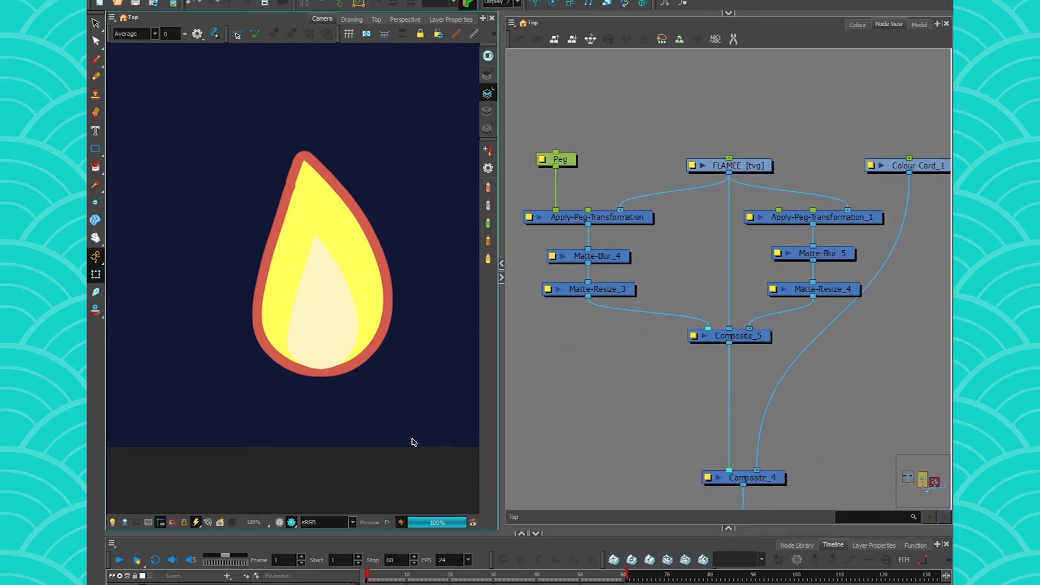
left_click(627, 410)
key("Return")
type("tur")
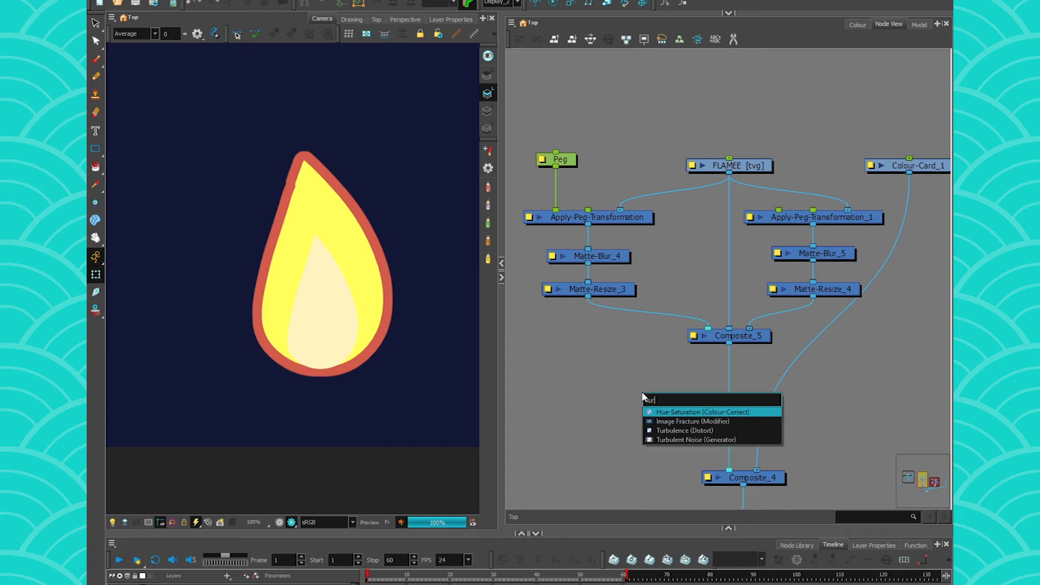
left_click(675, 430)
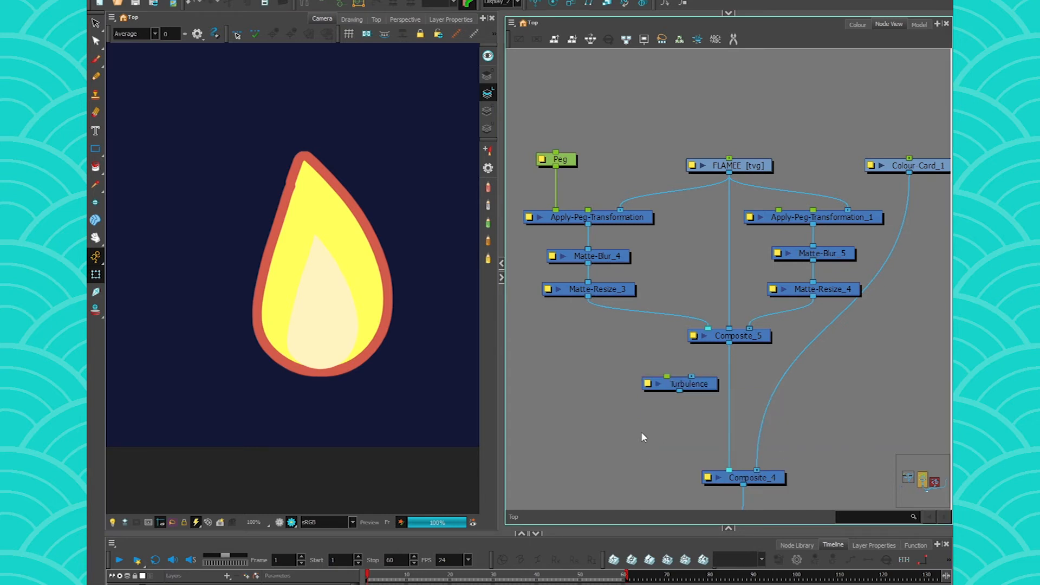
mouse_move(693, 396)
left_mouse_down()
mouse_move(702, 374)
mouse_move(725, 367)
mouse_move(726, 388)
left_mouse_up()
Step: Set Turbulence Amount 154, Frequency 5 and a separate Seed
double_click(725, 388)
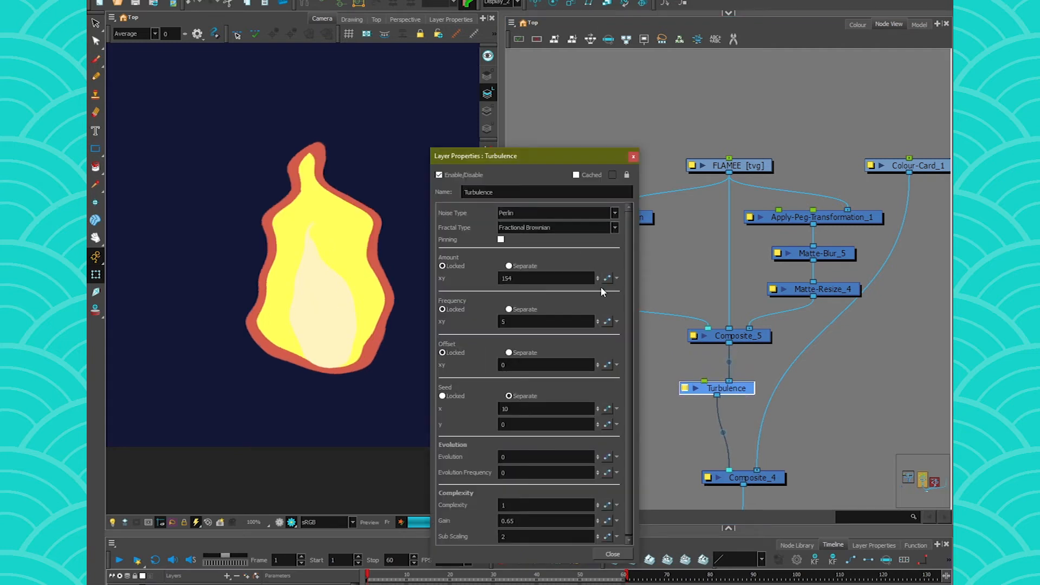
left_click(634, 156)
Step: Attach Peg_1 to Turbulence and drag it to shift the distortion pattern on the flame
key("ctrl+shift+p")
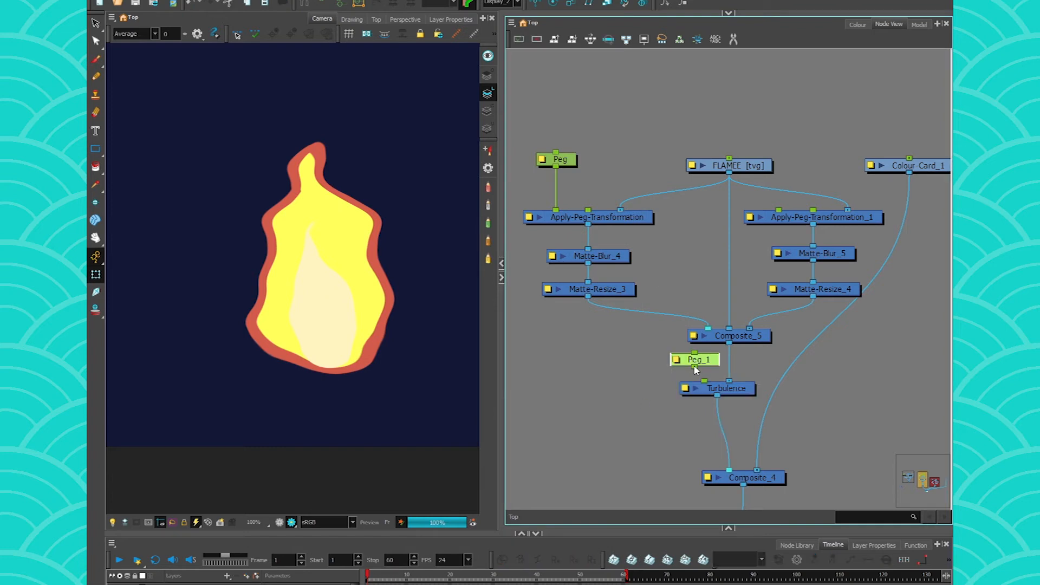
mouse_move(695, 360)
left_mouse_down()
mouse_move(676, 361)
mouse_move(704, 382)
left_mouse_up()
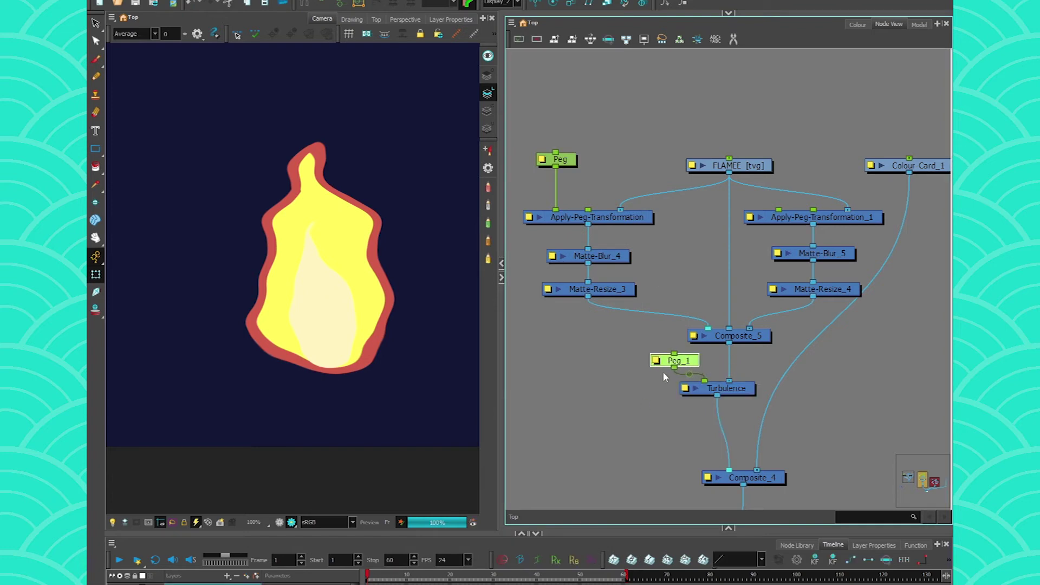
left_click(96, 276)
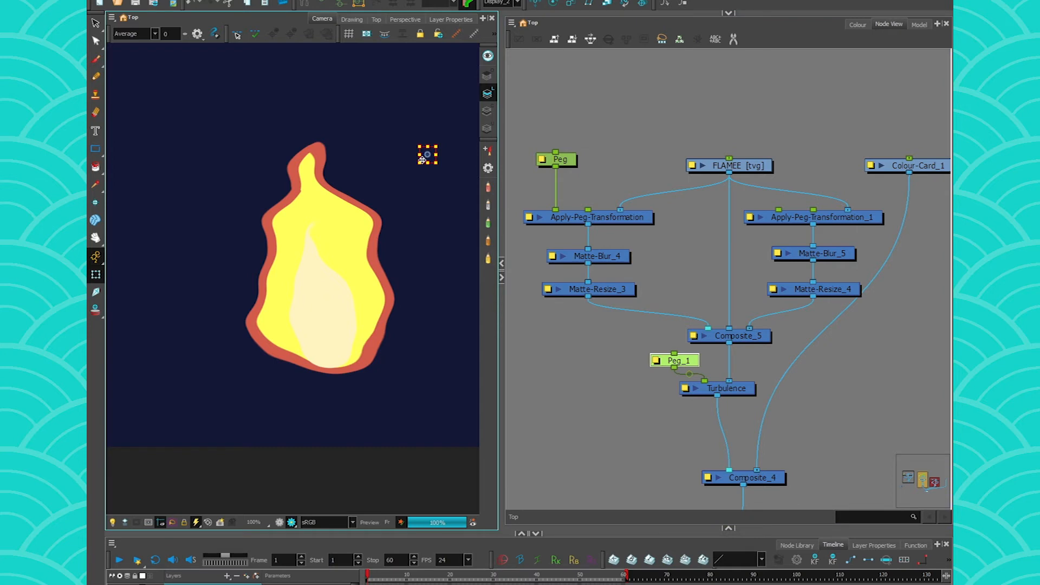
left_click_drag(424, 155, 397, 123)
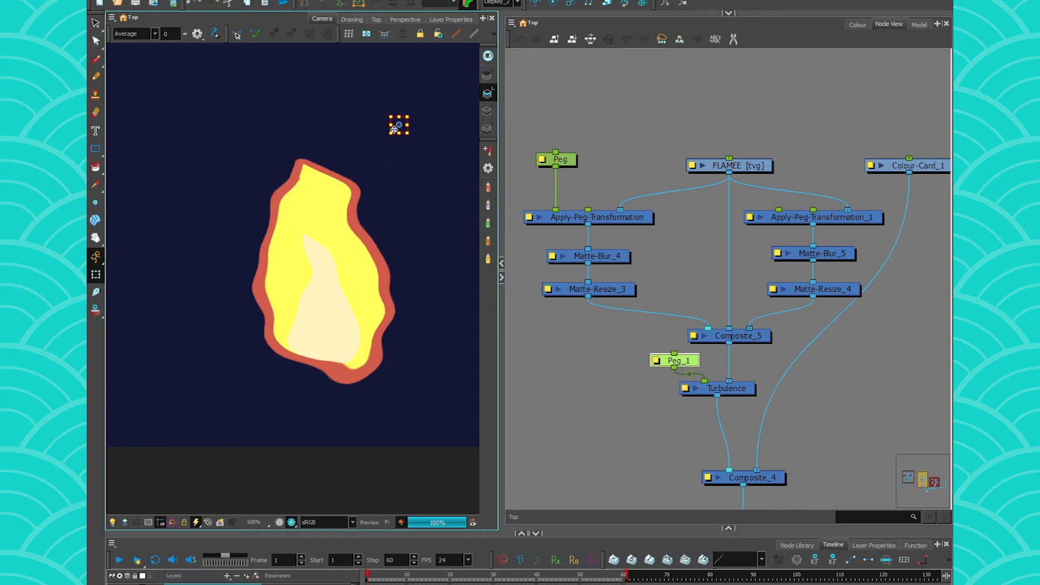
mouse_move(398, 123)
left_mouse_down()
mouse_move(411, 216)
mouse_move(368, 223)
left_mouse_up()
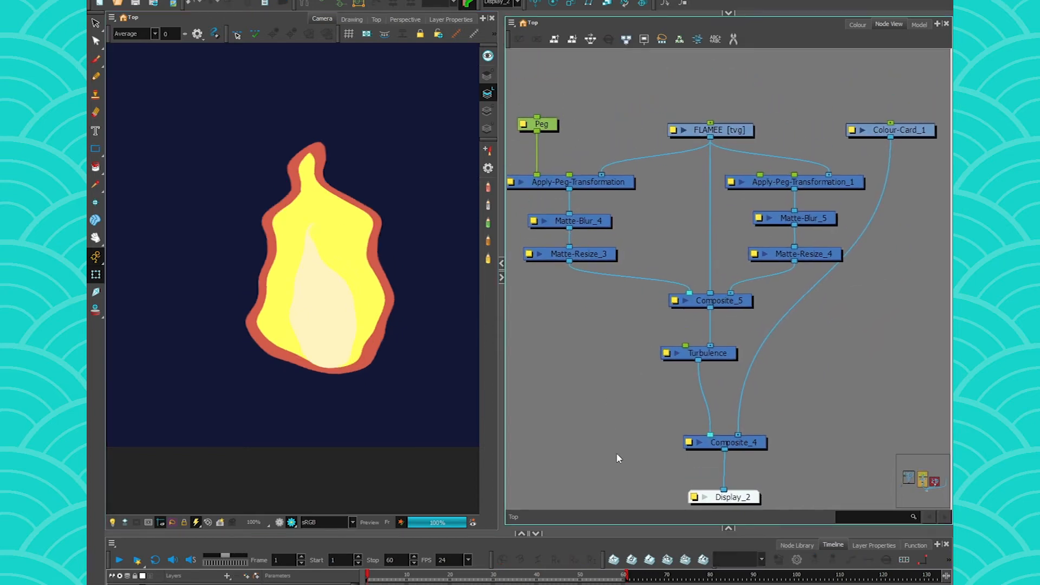
Step: Quick-add a Glow node and insert it between Turbulence and Composite_4
key("Return")
type("glow")
key("Return")
left_click_drag(644, 453, 710, 392)
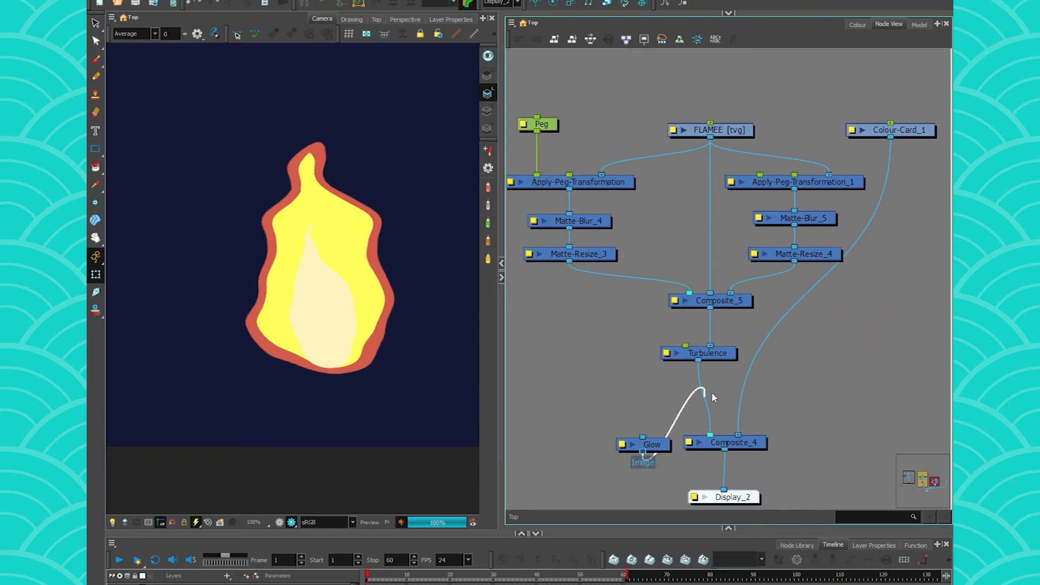
left_click_drag(643, 444, 735, 390)
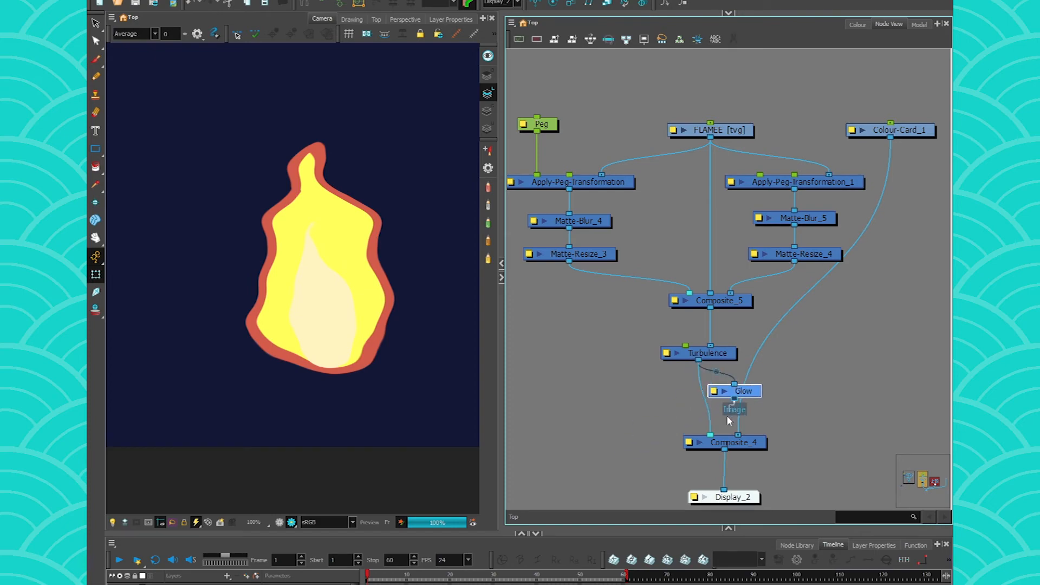
Step: Set the Glow radius to 11.2 and enable Use Source Colour
left_click(715, 391)
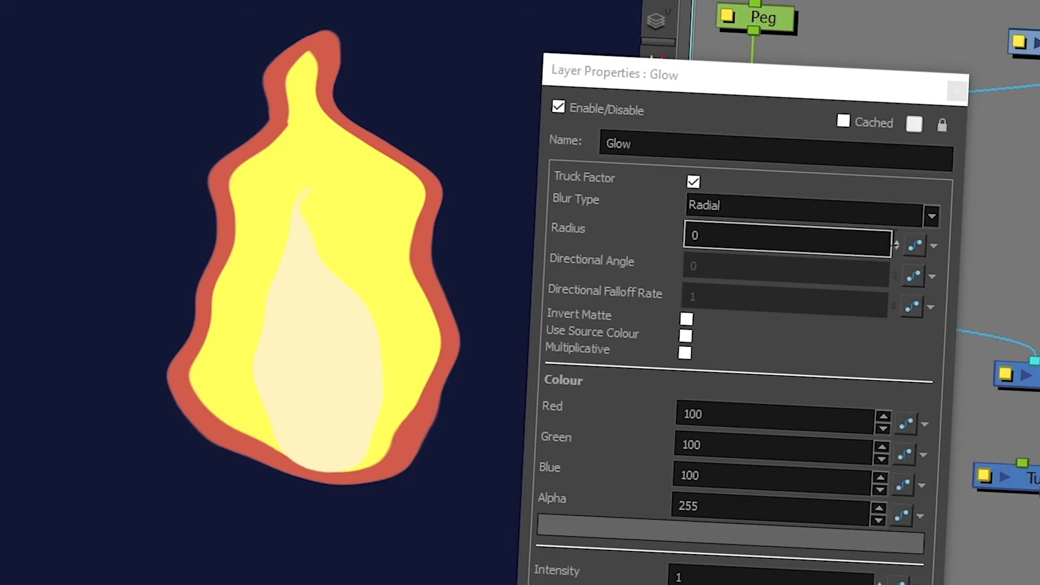
type("11.2")
key("Return")
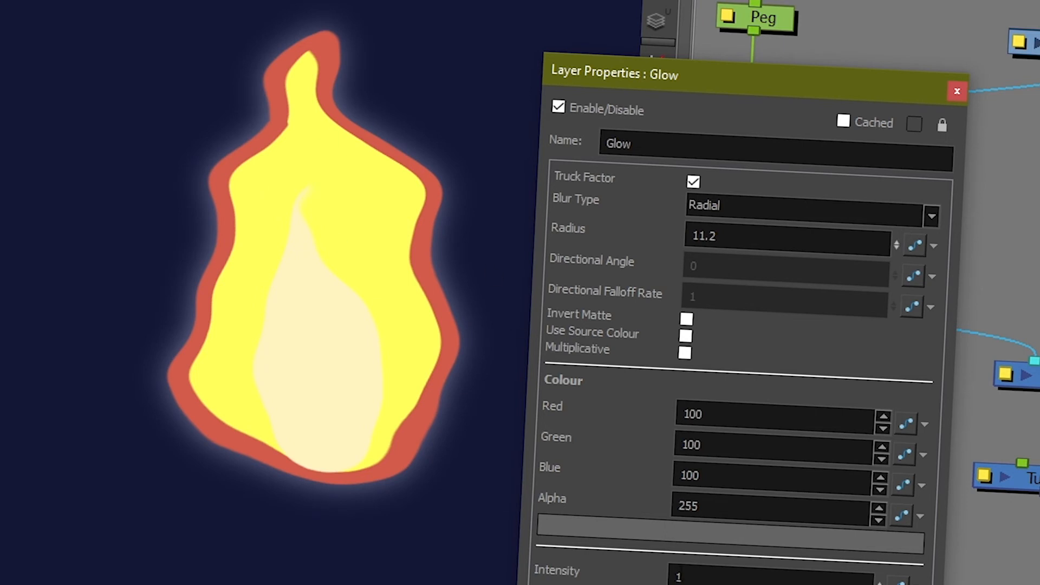
left_click(686, 335)
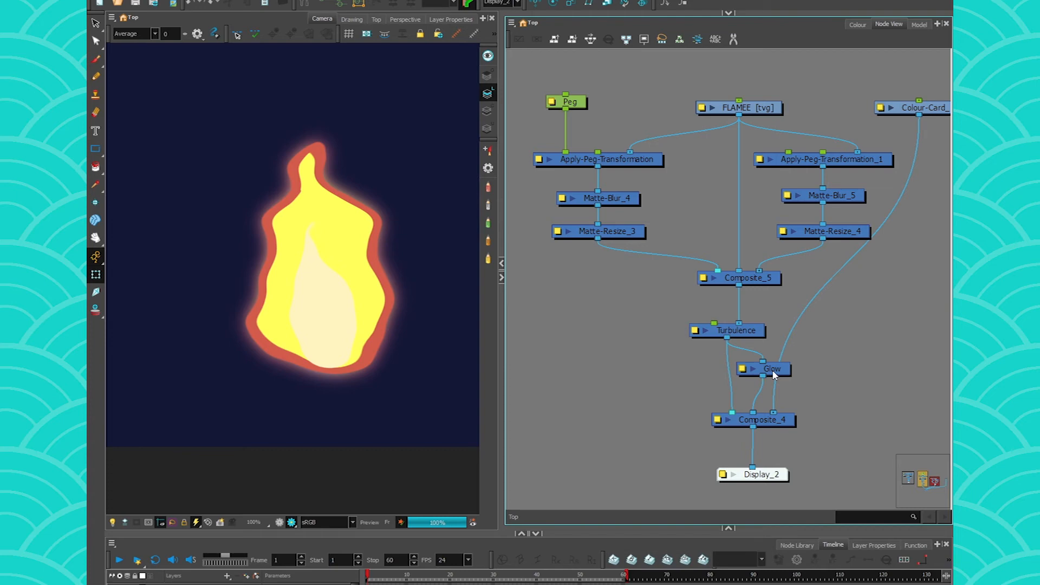
left_click(553, 3)
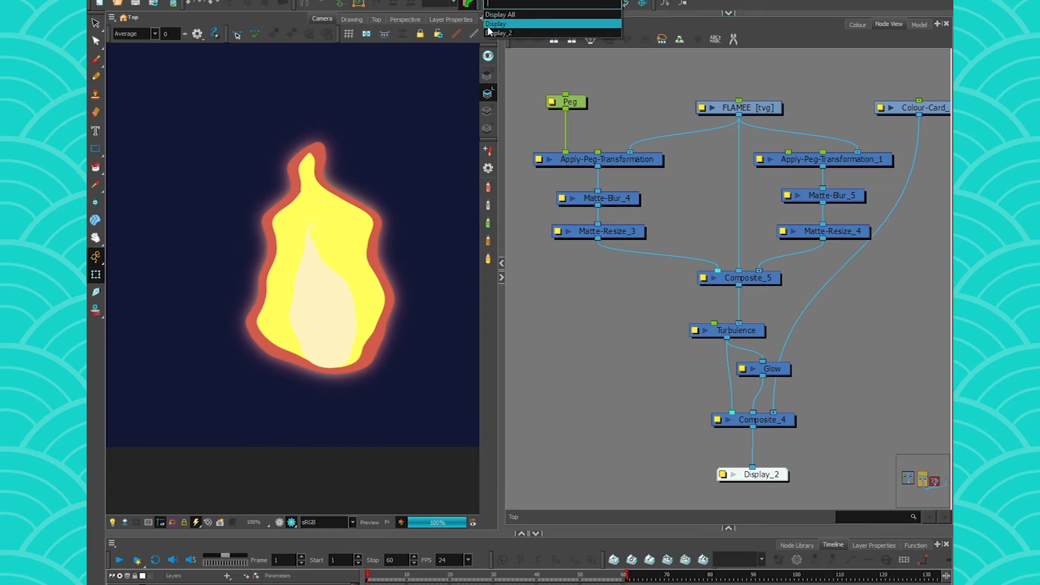
Step: Switch the viewer to Display_2 and select the FLAMEE drawing with the Brush tool
left_click(494, 23)
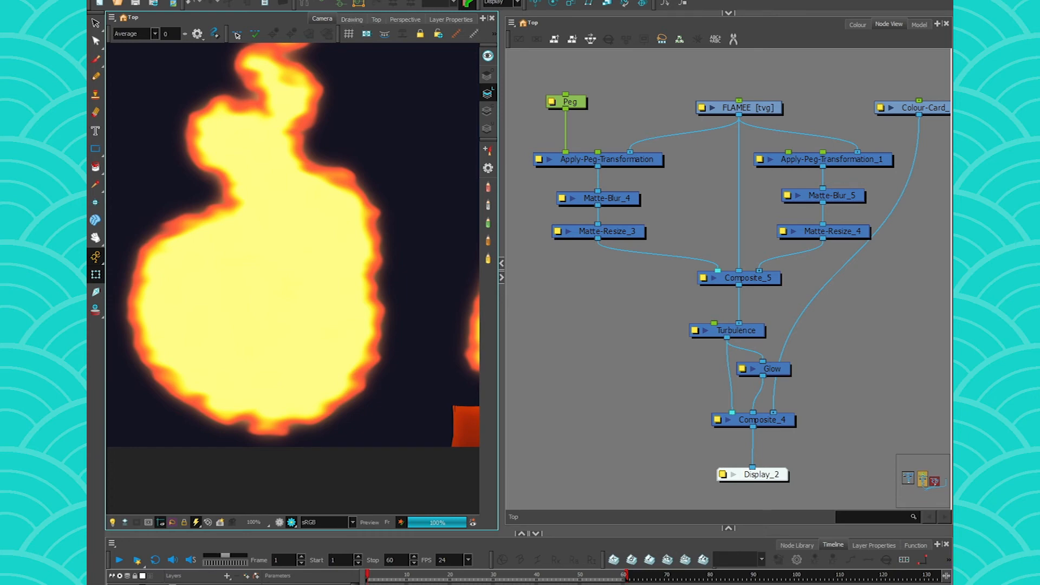
left_click(504, 4)
left_click(492, 35)
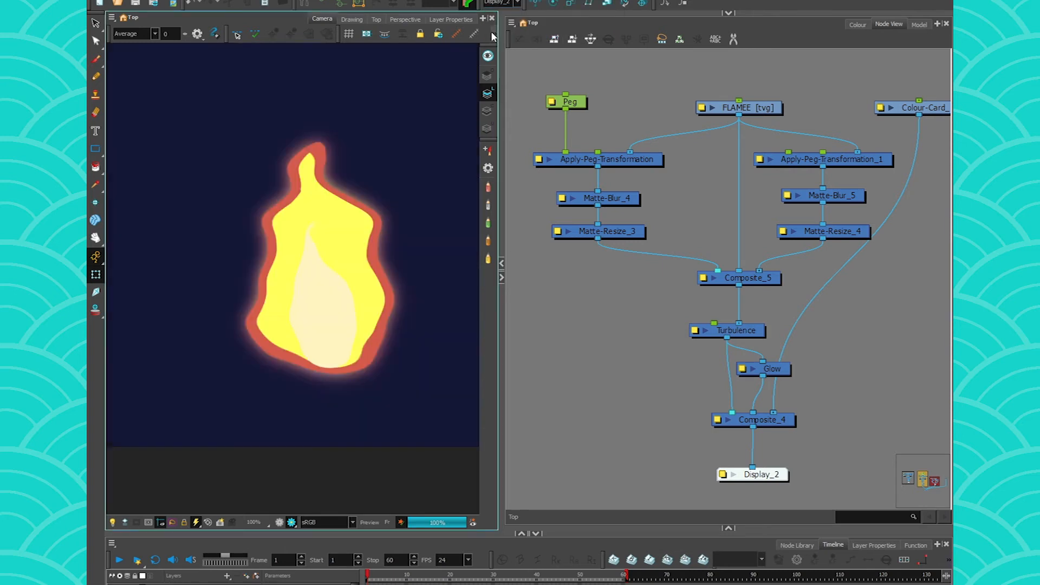
left_click(738, 107)
left_click(96, 62)
Step: Paint two small wisps above the flame, undoing a stray stroke first
mouse_move(158, 271)
left_mouse_down()
mouse_move(175, 216)
mouse_move(159, 252)
mouse_move(164, 208)
left_mouse_up()
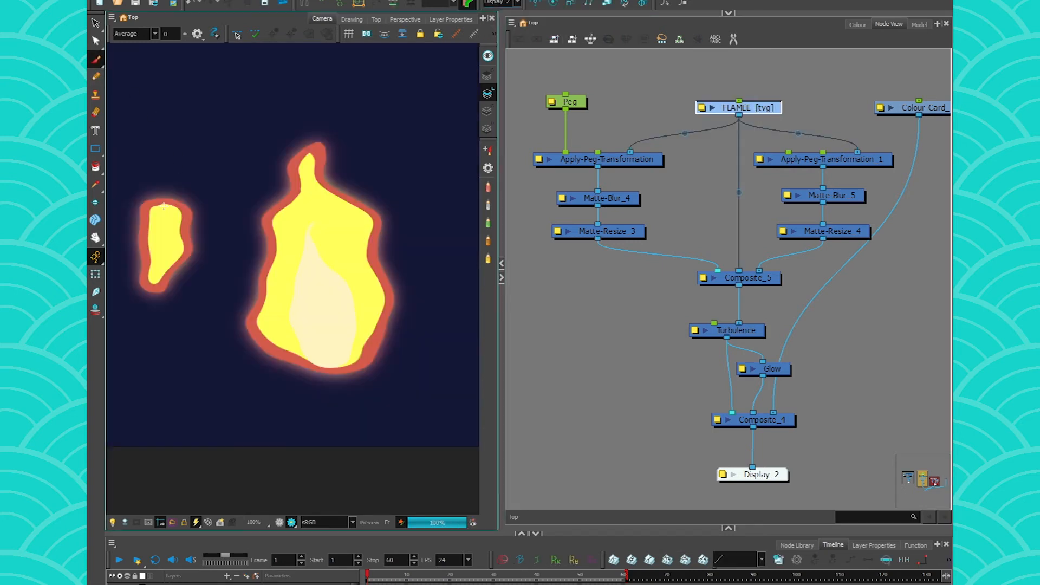
key("ctrl+z")
left_click_drag(407, 125, 439, 146)
left_click_drag(375, 69, 365, 114)
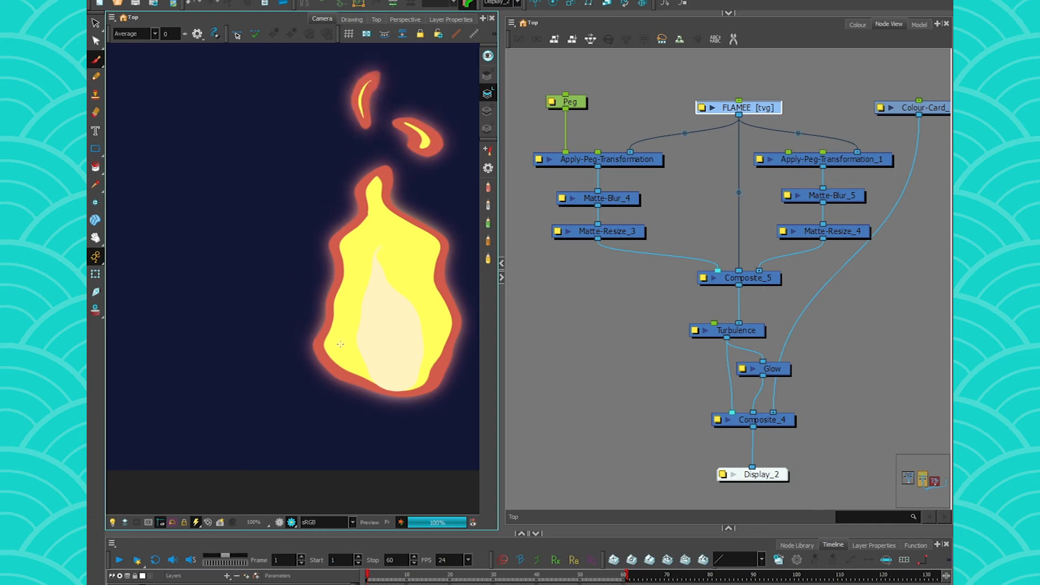
double_click(563, 198)
Step: Set Matte-Blur_4's radius to 2.7 and start choosing its blur colour
left_click_drag(514, 157, 564, 80)
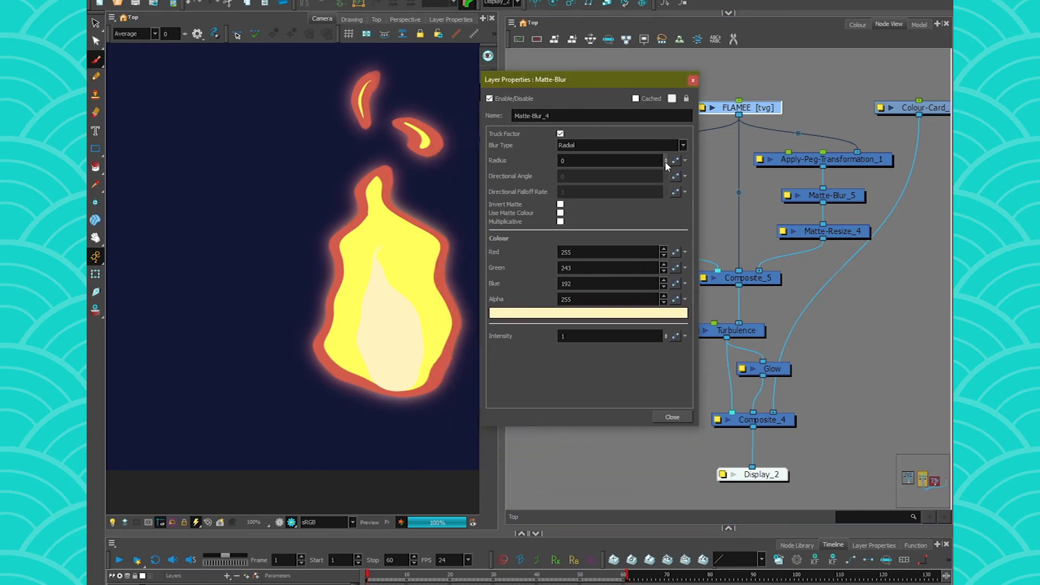
left_click(610, 160)
type("0.6")
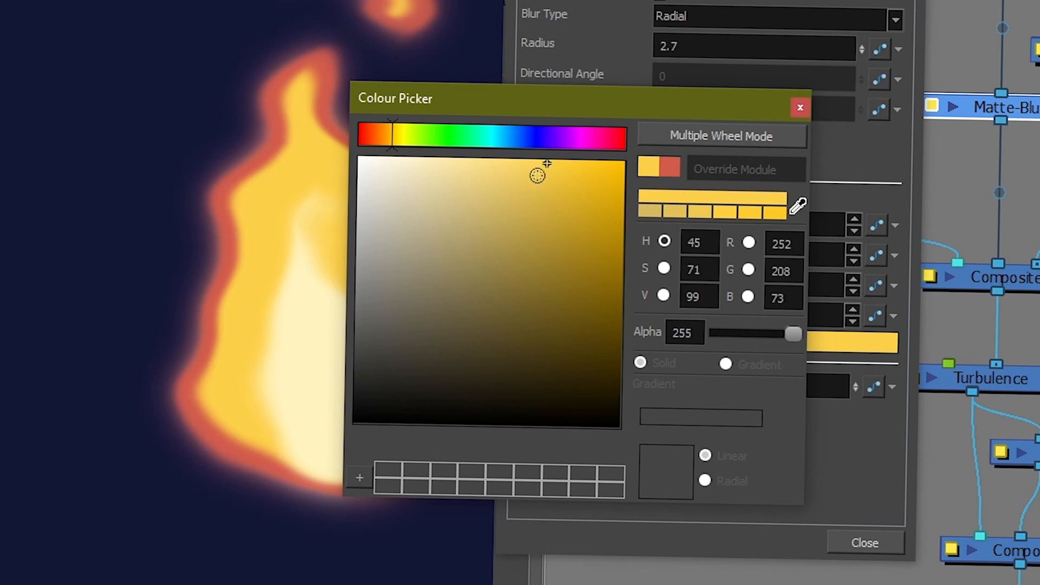
left_click(529, 189)
left_click(376, 138)
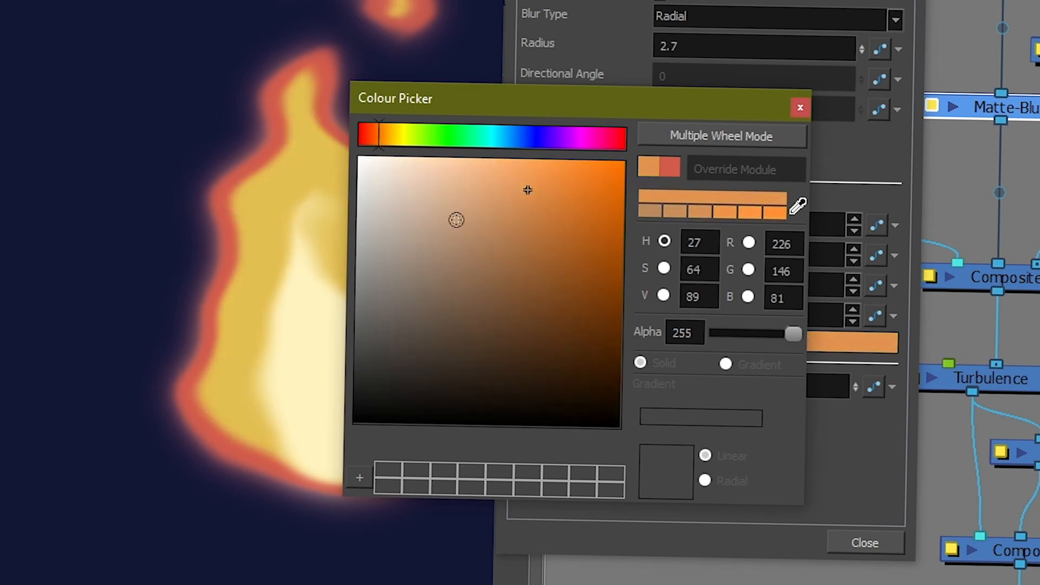
Step: Make the blur colour a bright saturated yellow (H49) and close the settings
left_click_drag(527, 191, 542, 169)
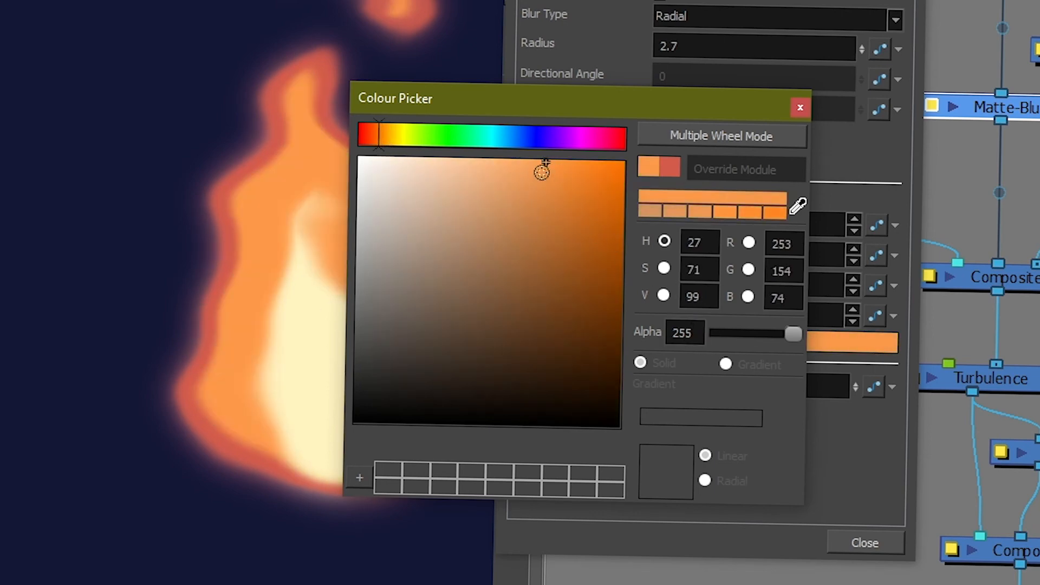
left_click_drag(377, 137, 399, 137)
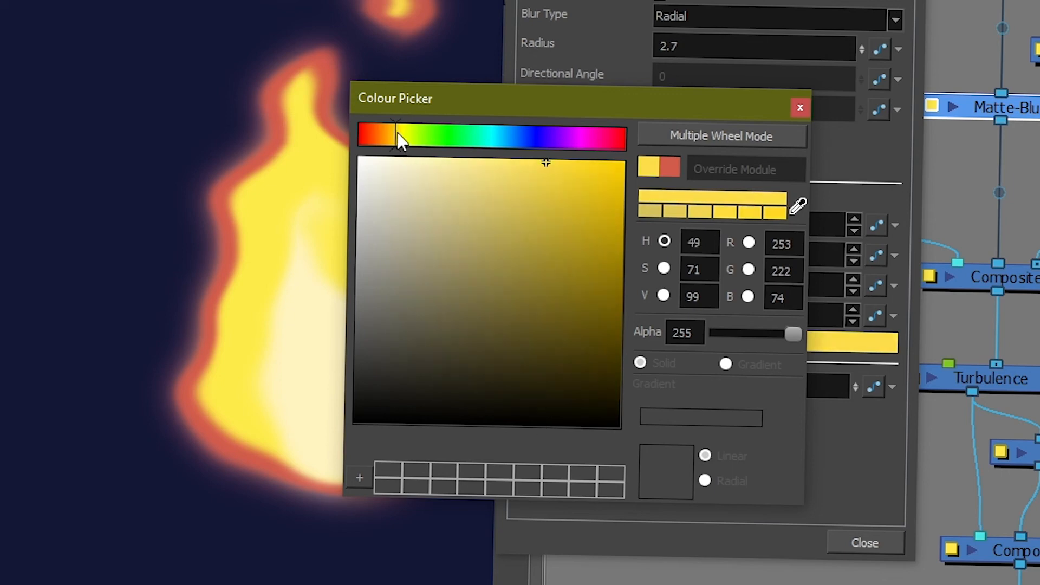
left_click(802, 108)
left_click(865, 543)
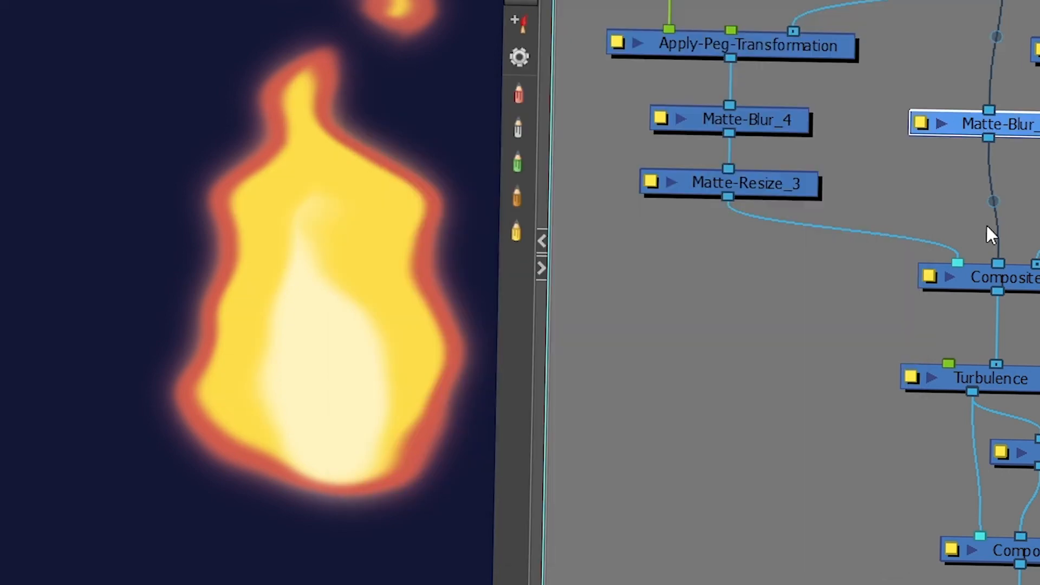